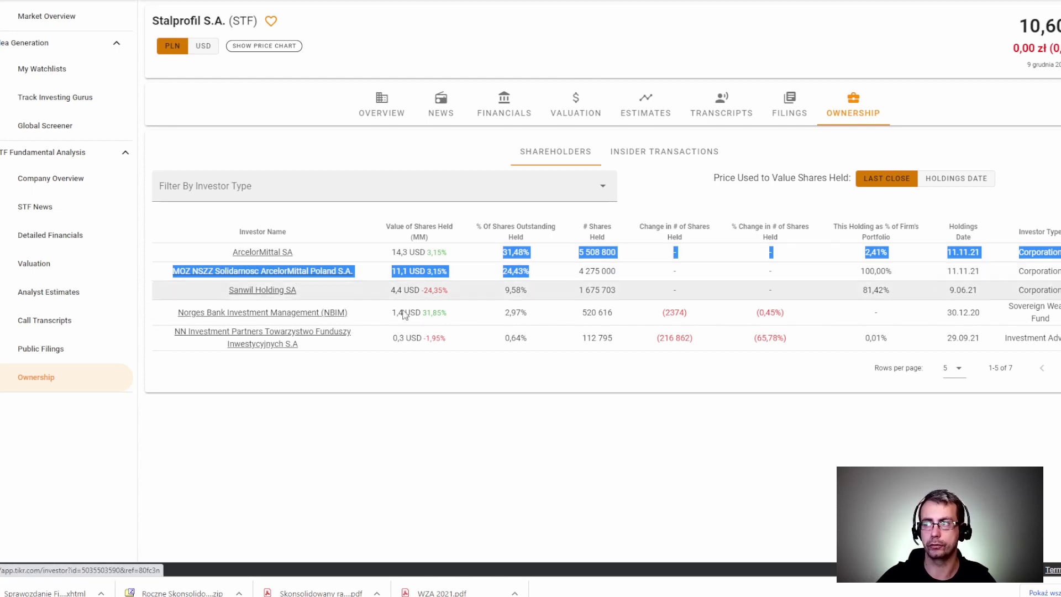
- Highlight the ArcelorMittal SA and MOZ NSZZ Solidarnosc holdings among the shareholders and open the company overview
{"action": "left_click_drag", "start_coordinate": [370, 279], "coordinate": [218, 260]}
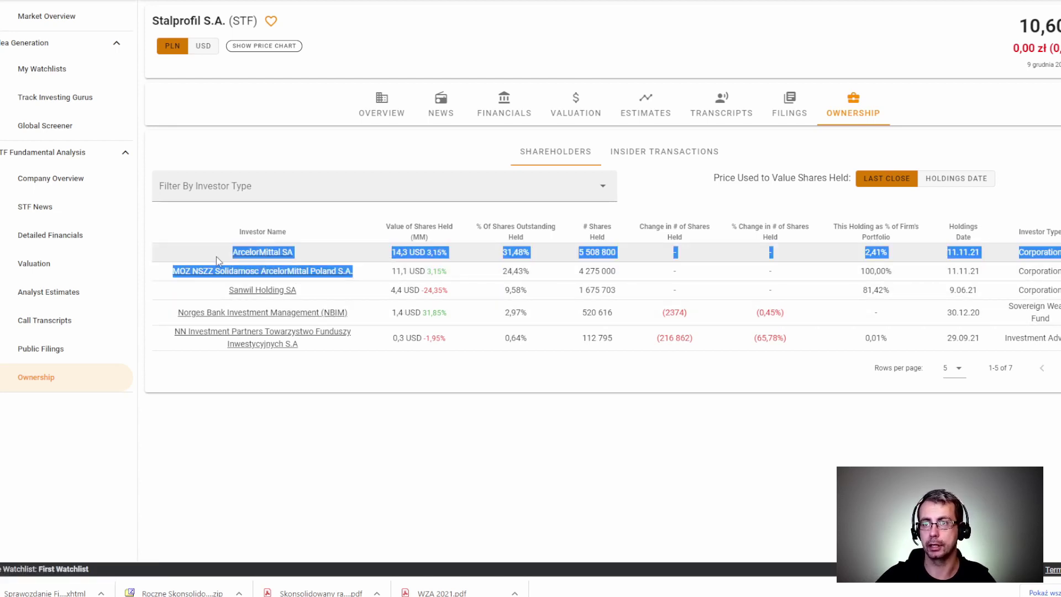
{"action": "left_click", "coordinate": [372, 276]}
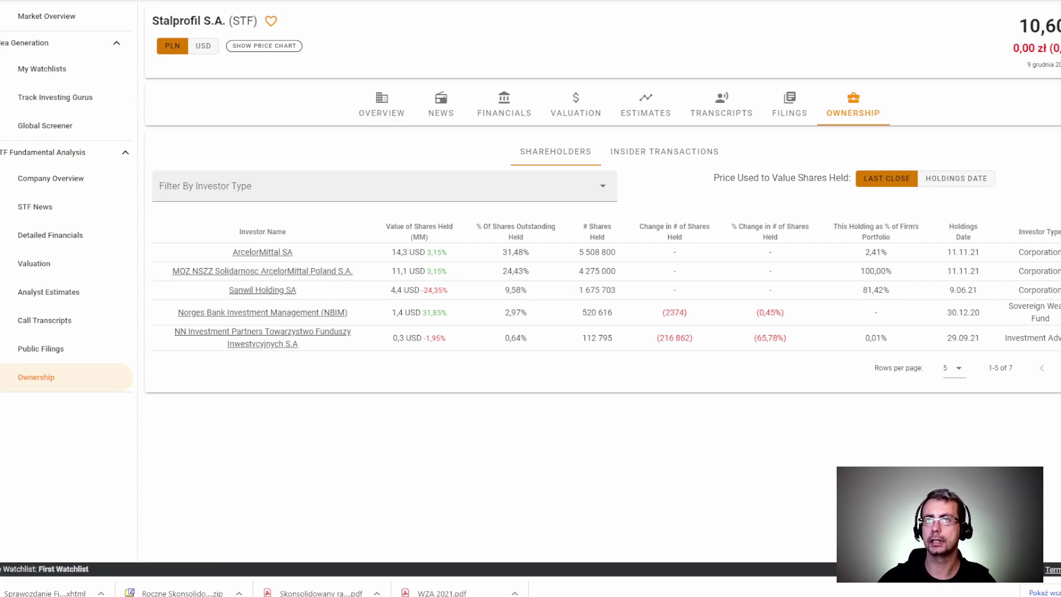
{"action": "left_click", "coordinate": [381, 105]}
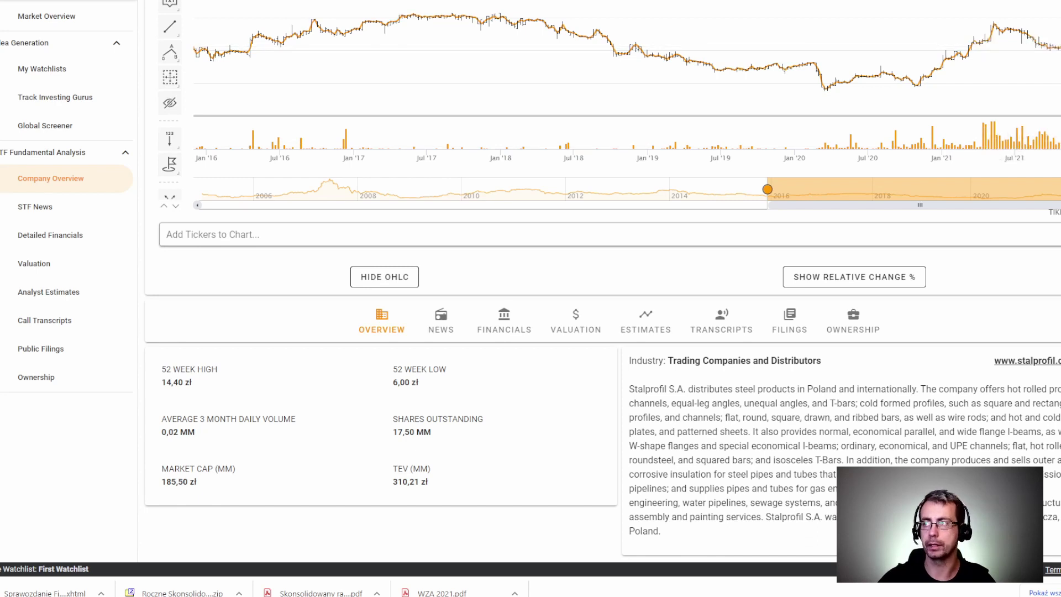
- Open Stalprofil's detailed financials and highlight Total Revenues from 31.12.18 through LTM in the income statement
{"action": "left_click", "coordinate": [503, 321]}
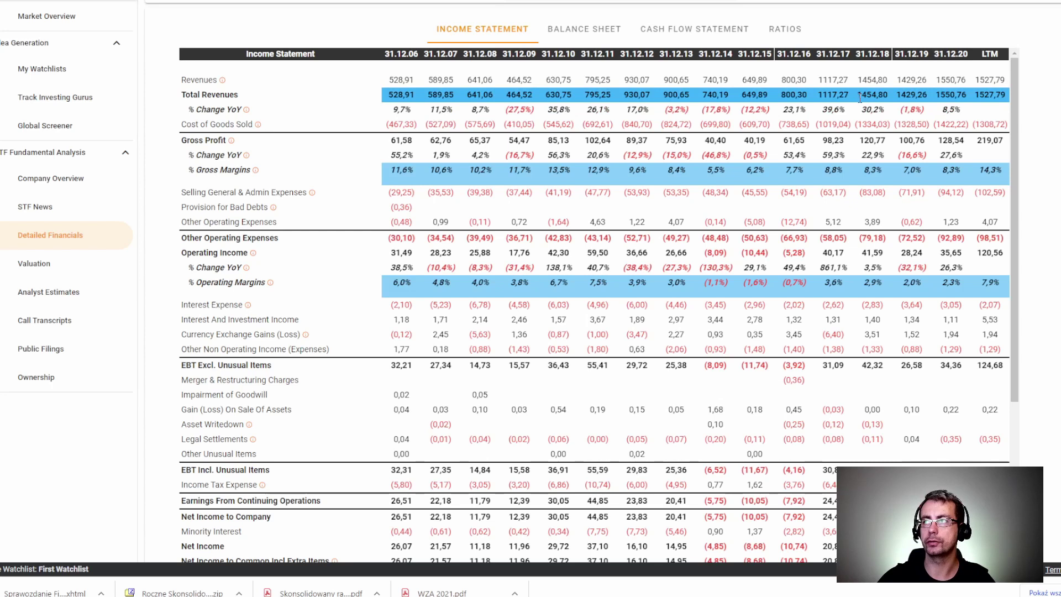
{"action": "left_click_drag", "start_coordinate": [859, 98], "coordinate": [1008, 100]}
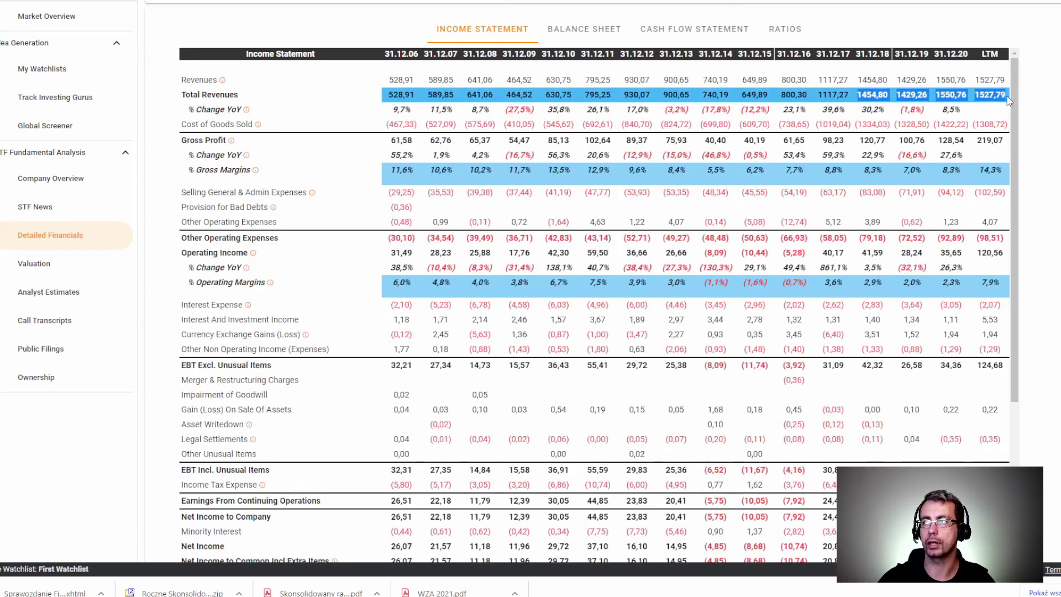
{"action": "scroll", "coordinate": [1019, 108], "scroll_direction": "down", "scroll_amount": 1}
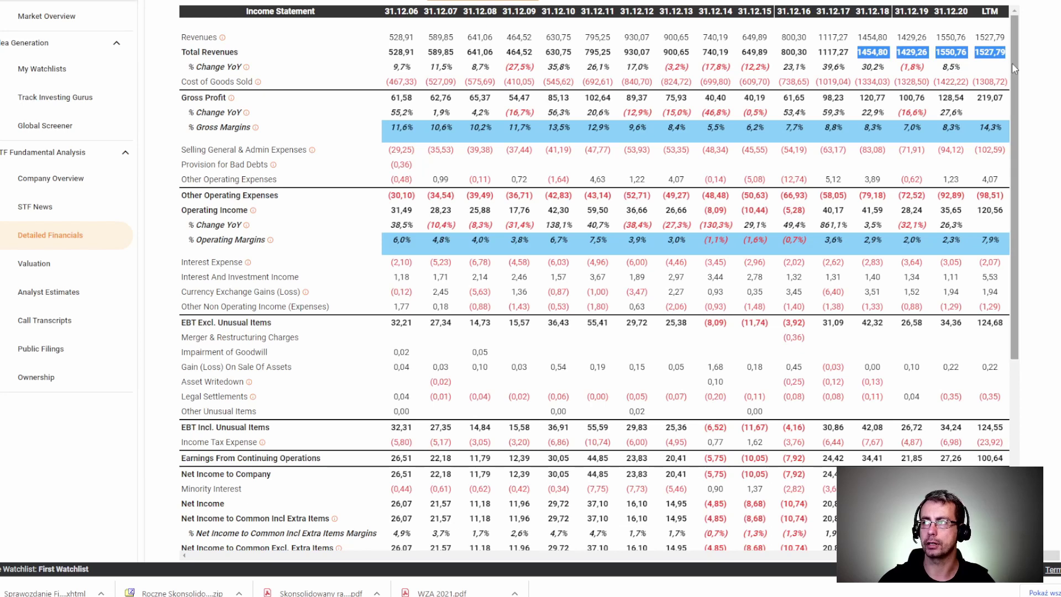
- Highlight the LTM value in the % Gross Margins row and the LTM column heading
{"action": "left_click_drag", "start_coordinate": [981, 129], "coordinate": [1005, 130]}
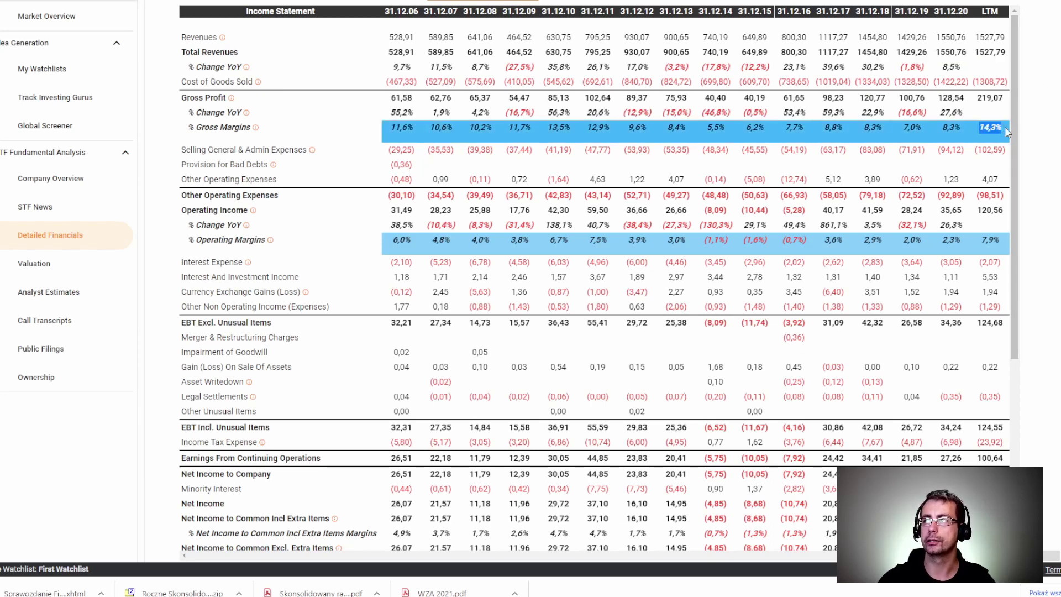
{"action": "left_click", "coordinate": [1005, 127]}
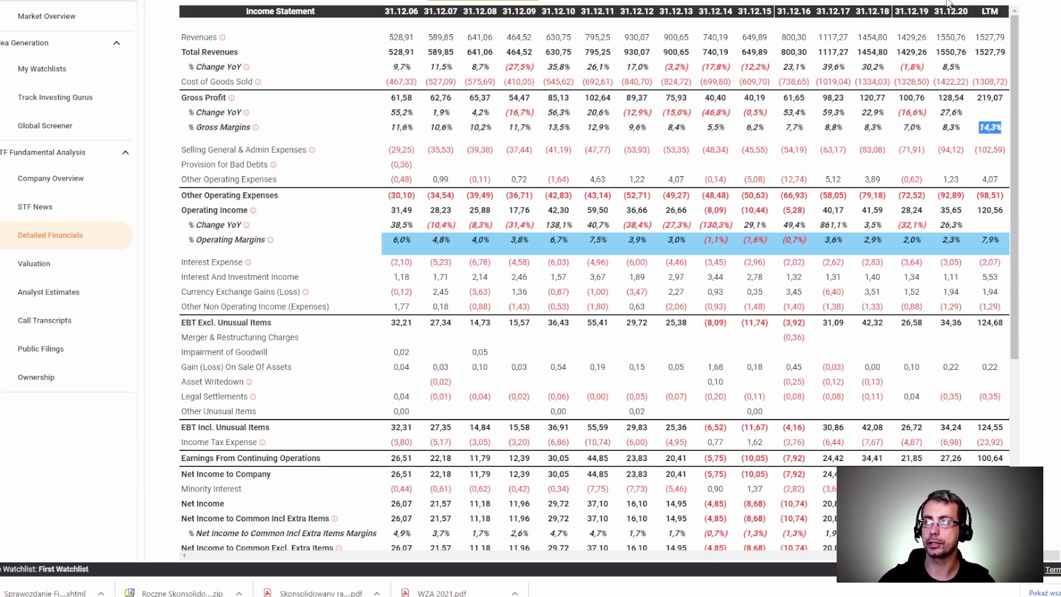
{"action": "left_click_drag", "start_coordinate": [981, 16], "coordinate": [1002, 17]}
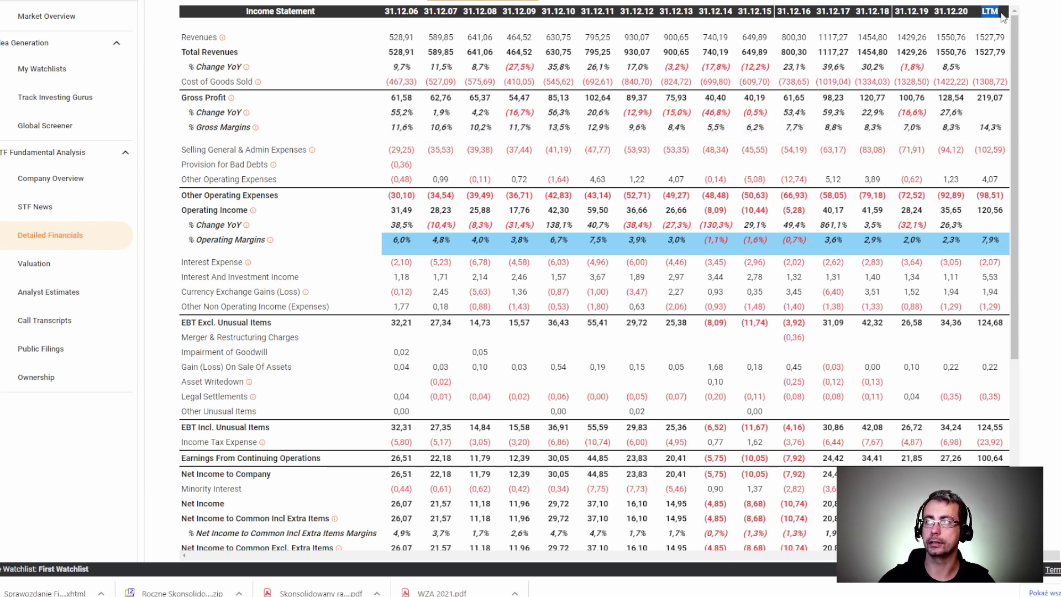
{"action": "left_click_drag", "start_coordinate": [979, 128], "coordinate": [1003, 127]}
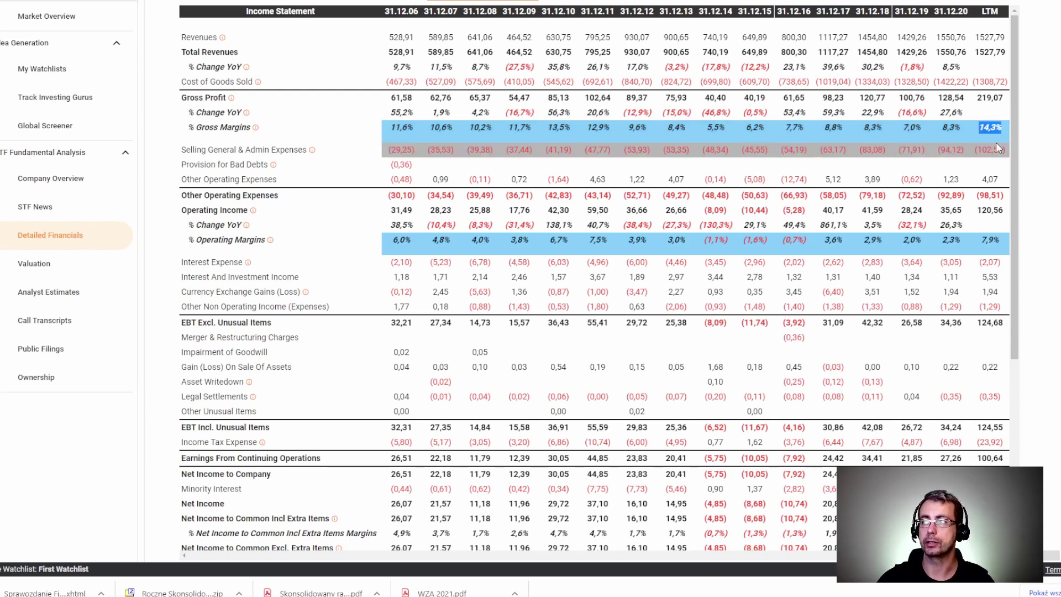
- Remove the % Operating Margins row from the chart and add the % Net Income to Common Incl Extra Items Margins row
{"action": "left_click_drag", "start_coordinate": [982, 240], "coordinate": [1002, 239]}
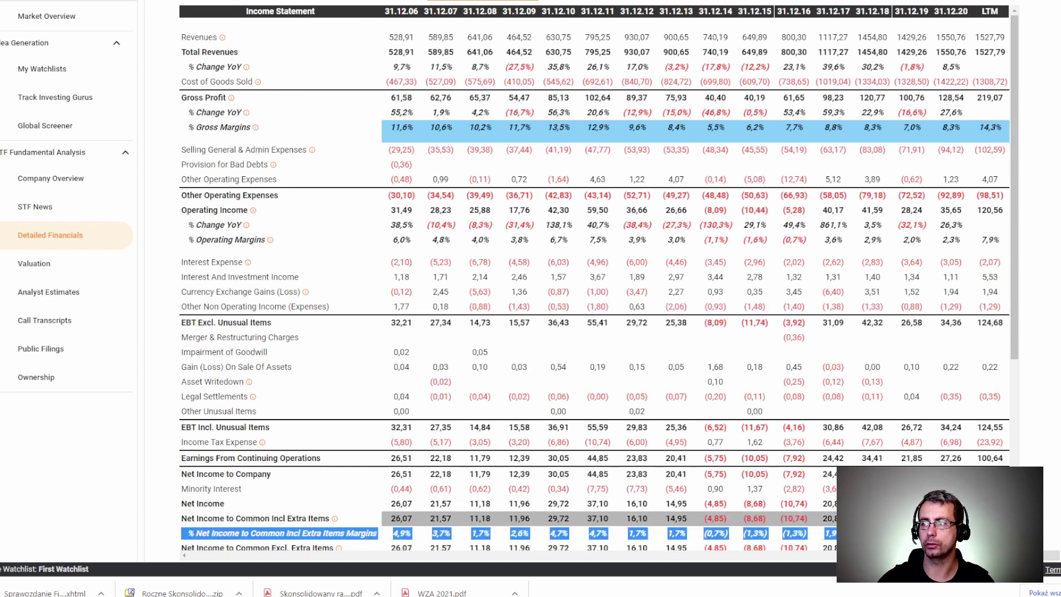
{"action": "double_click", "coordinate": [832, 532]}
{"action": "left_click", "coordinate": [831, 532]}
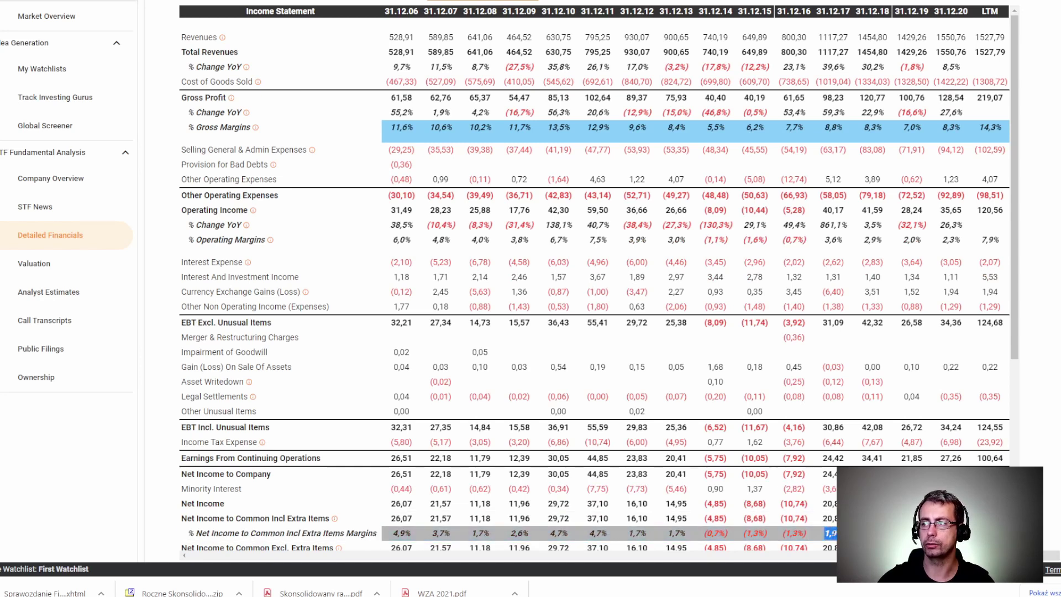
{"action": "left_click", "coordinate": [832, 532]}
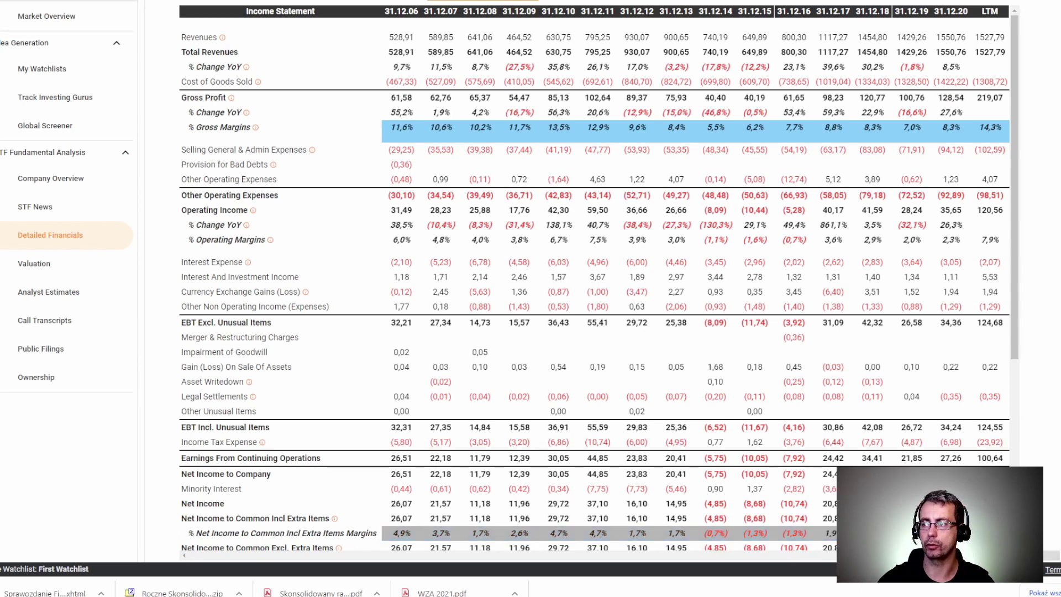
{"action": "left_click", "coordinate": [831, 533]}
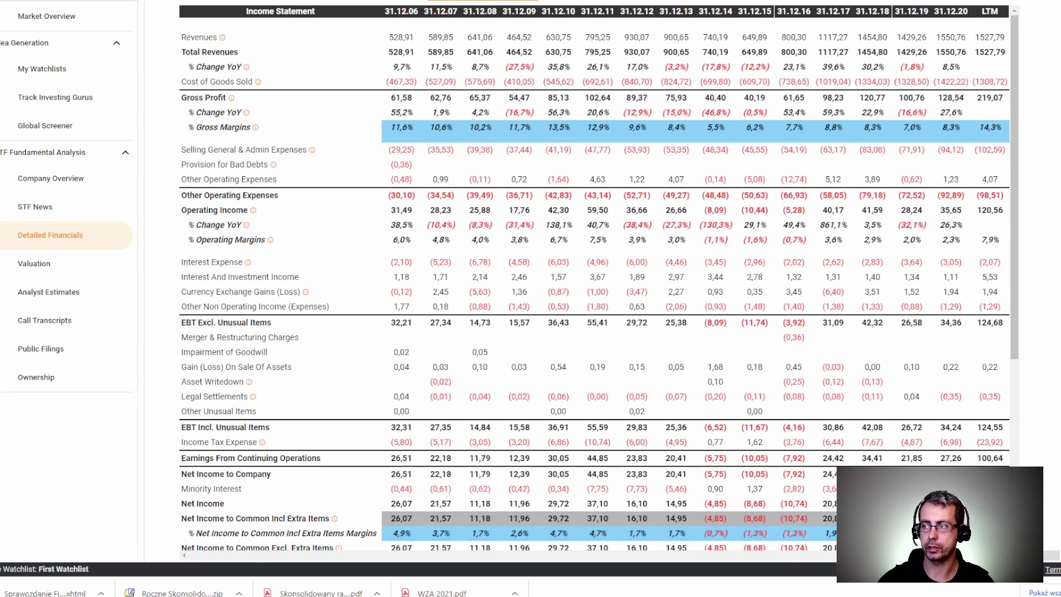
- Compare Net Income to Common Incl Extra Items for LTM with the values highlighted from 31.12.17 through 31.12.20
{"action": "scroll", "coordinate": [991, 383], "scroll_direction": "up", "scroll_amount": 1}
{"action": "scroll", "coordinate": [991, 383], "scroll_direction": "down", "scroll_amount": 3}
{"action": "double_click", "coordinate": [990, 383]}
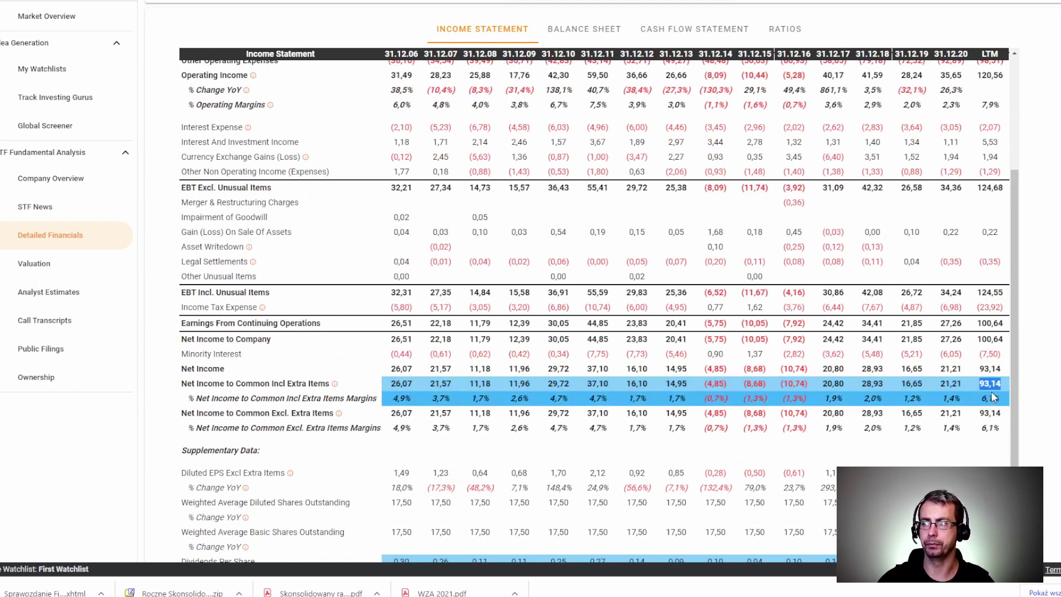
{"action": "left_click_drag", "start_coordinate": [969, 384], "coordinate": [941, 383]}
{"action": "left_click", "coordinate": [942, 383]}
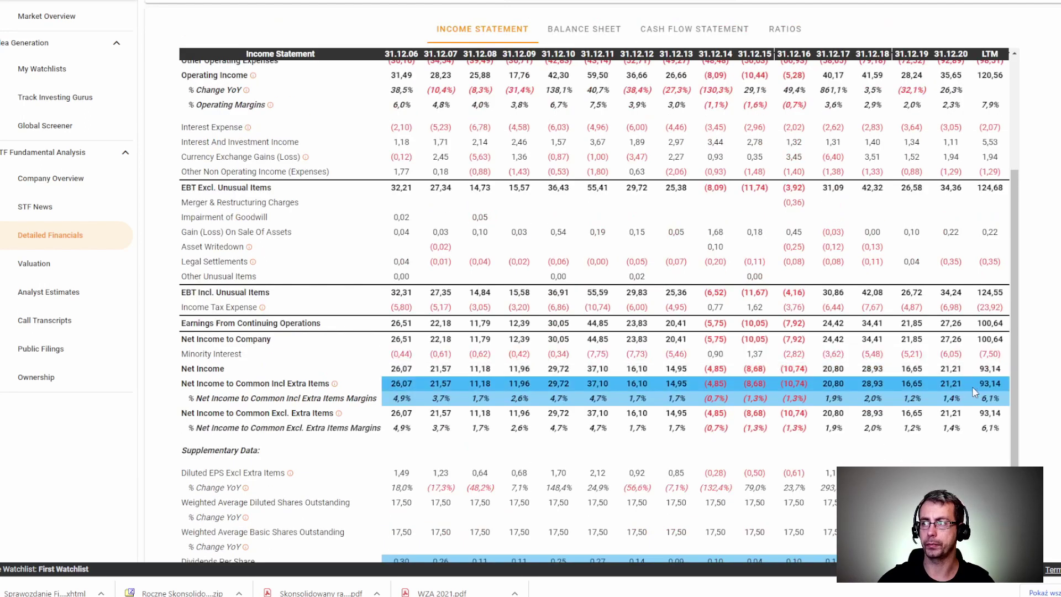
{"action": "left_click_drag", "start_coordinate": [852, 384], "coordinate": [823, 384]}
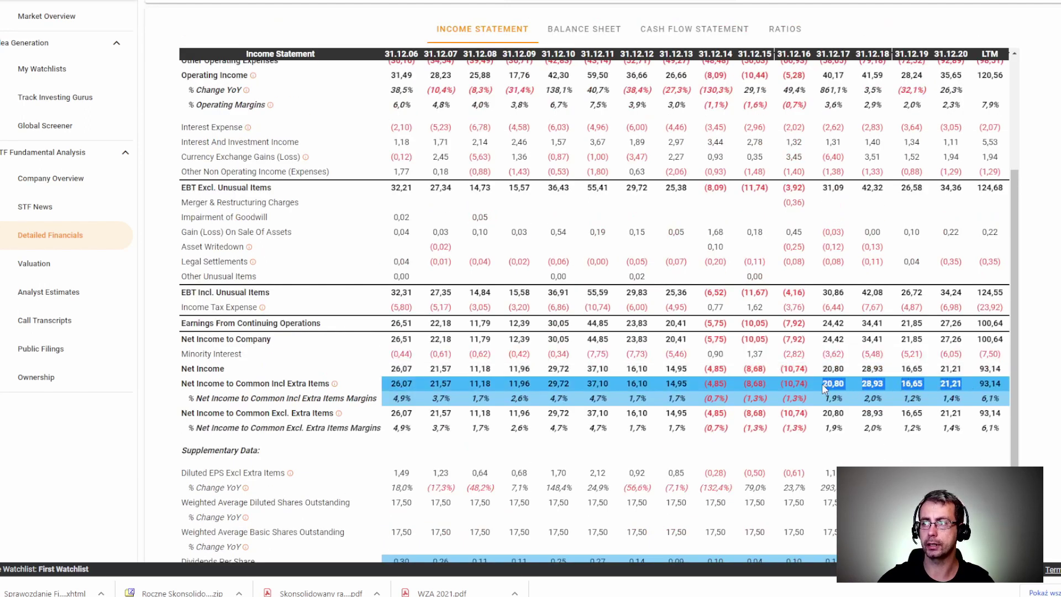
{"action": "scroll", "coordinate": [821, 384], "scroll_direction": "down", "scroll_amount": 1}
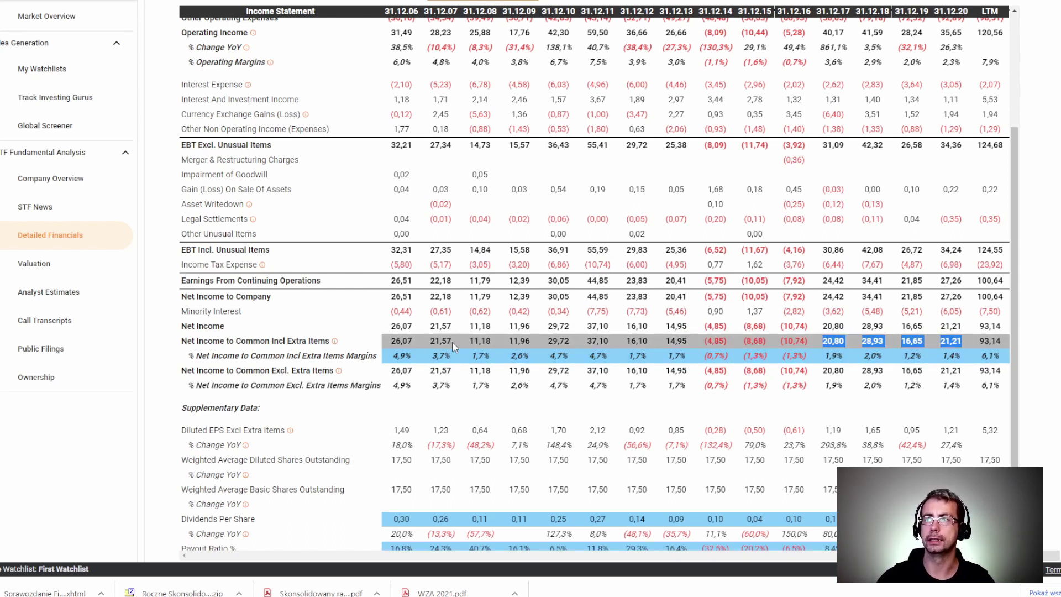
- Highlight Net Income to Common Incl Extra Items for 31.12.06 to 31.12.07 and for 31.12.10 to 31.12.12
{"action": "left_click_drag", "start_coordinate": [451, 341], "coordinate": [387, 341]}
{"action": "scroll", "coordinate": [384, 342], "scroll_direction": "up", "scroll_amount": 1}
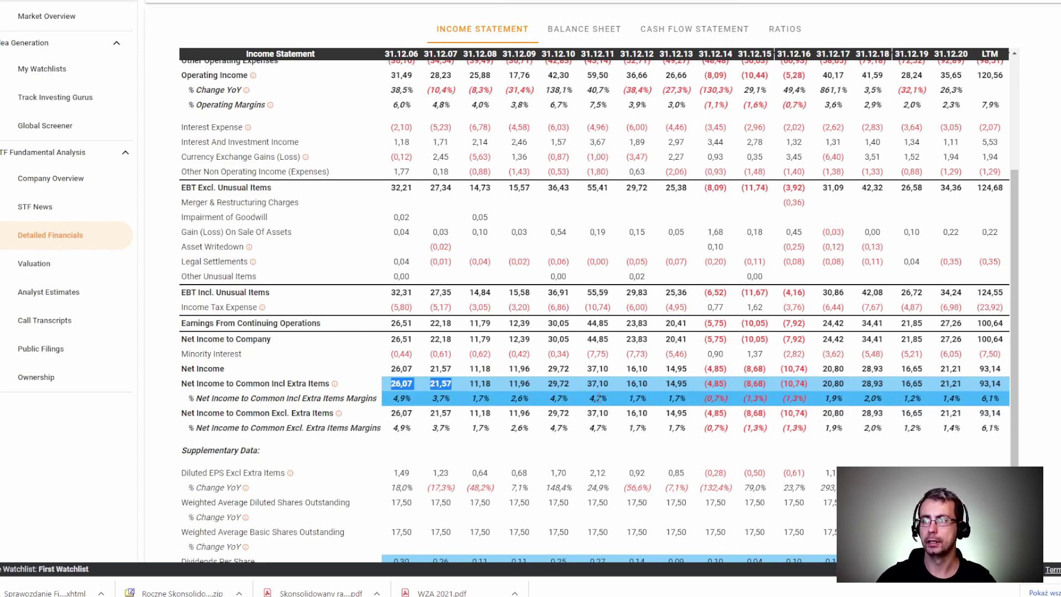
{"action": "left_click", "coordinate": [548, 383]}
{"action": "left_click_drag", "start_coordinate": [601, 384], "coordinate": [653, 388]}
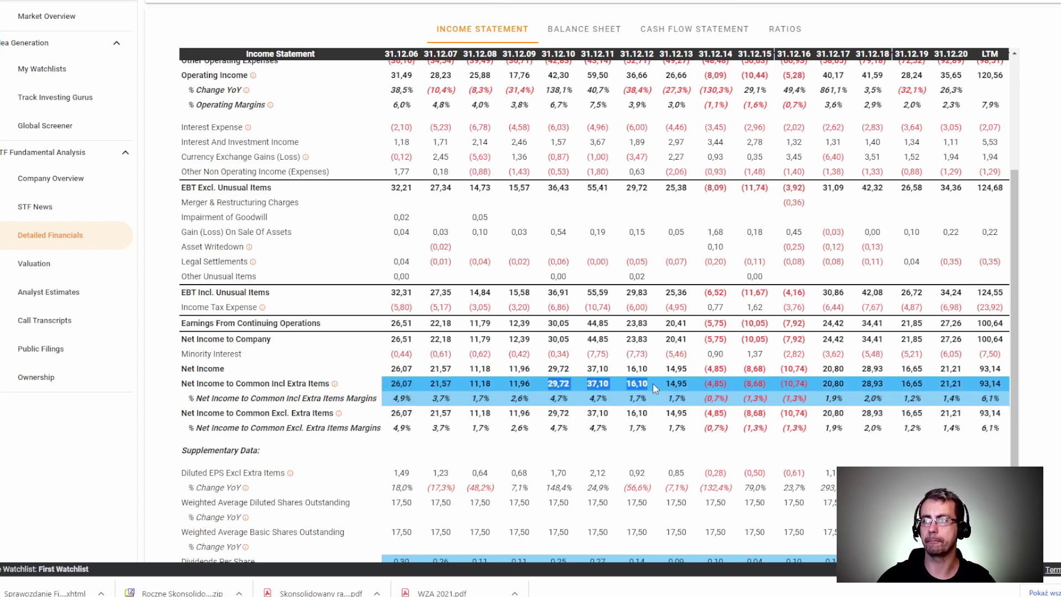
{"action": "scroll", "coordinate": [617, 390], "scroll_direction": "down", "scroll_amount": 1}
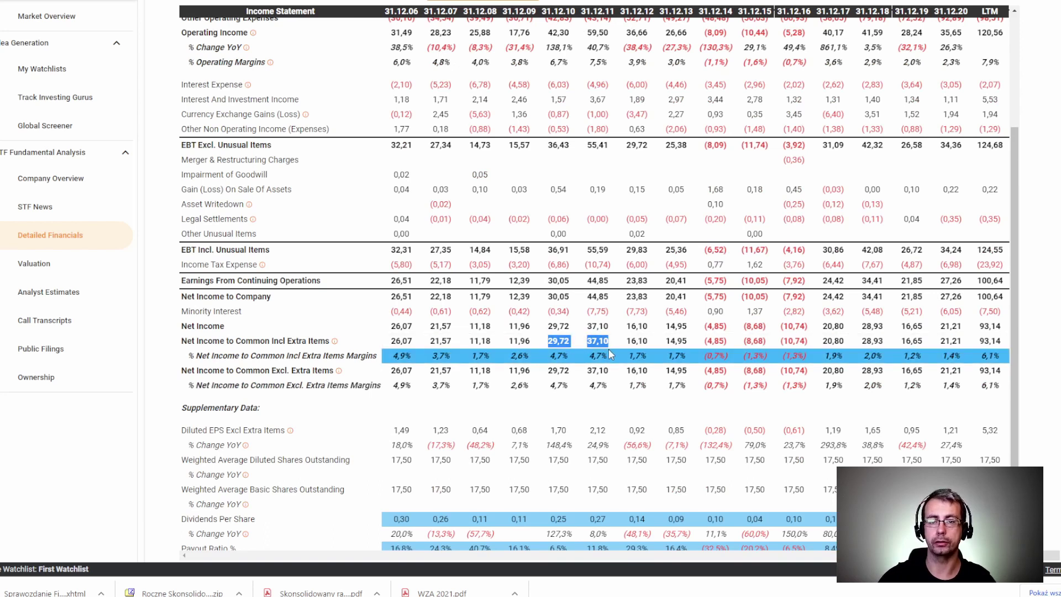
- Review the dividends per share and payout ratio rows and highlight Net Income to Common Incl Extra Items for 31.12.20
{"action": "scroll", "coordinate": [608, 350], "scroll_direction": "down", "scroll_amount": 2}
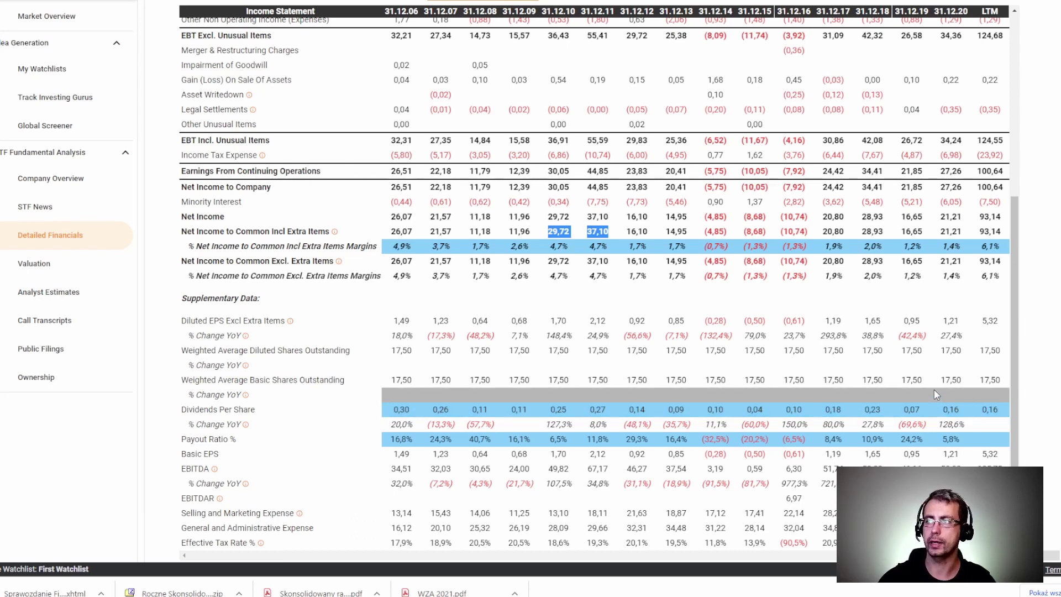
{"action": "scroll", "coordinate": [933, 389], "scroll_direction": "up", "scroll_amount": 1}
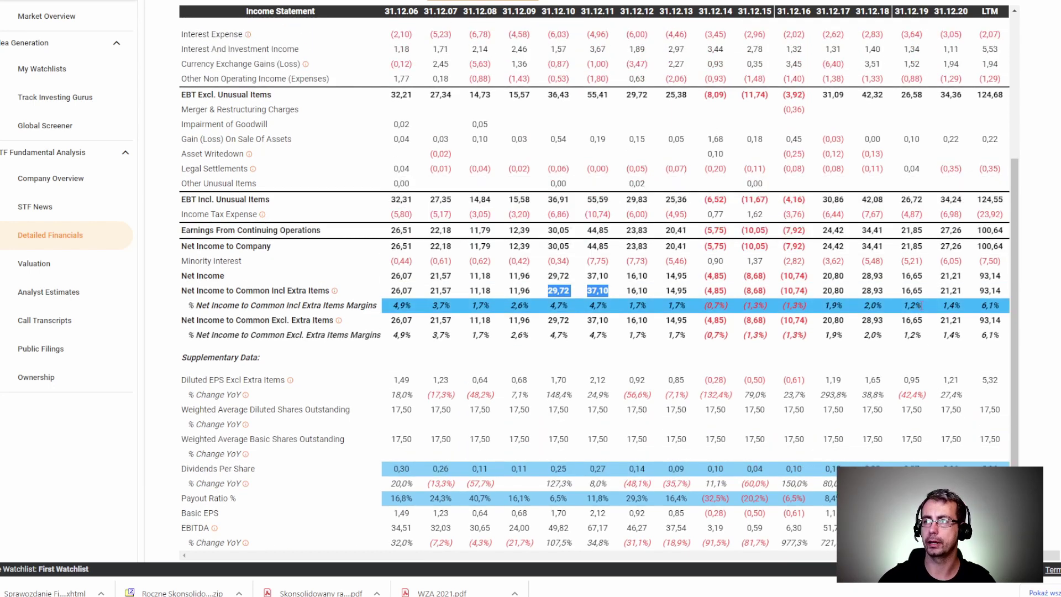
{"action": "left_click_drag", "start_coordinate": [967, 290], "coordinate": [933, 291]}
{"action": "scroll", "coordinate": [937, 300], "scroll_direction": "up", "scroll_amount": 1}
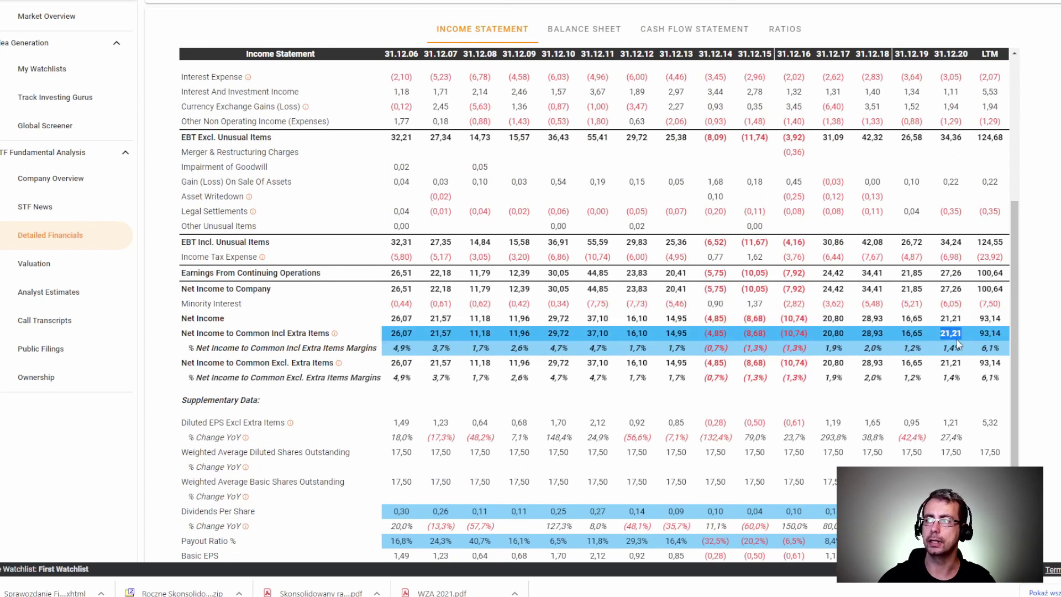
{"action": "scroll", "coordinate": [950, 332], "scroll_direction": "down", "scroll_amount": 1}
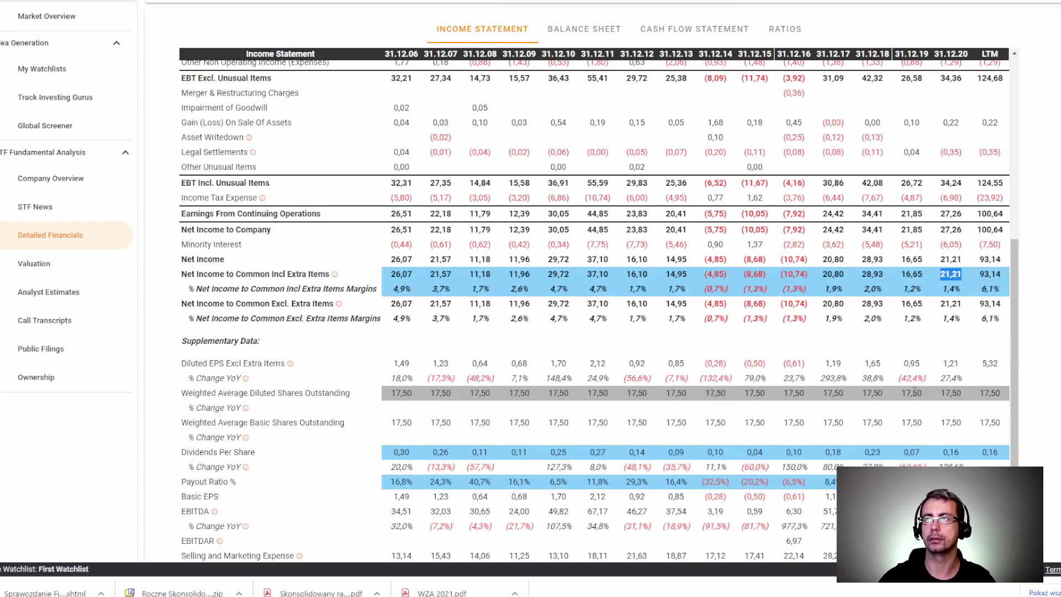
- Review the chart of dividends, net income, payout ratio and margins, and compare it with the full share price history
{"action": "scroll", "coordinate": [913, 391], "scroll_direction": "up", "scroll_amount": 12}
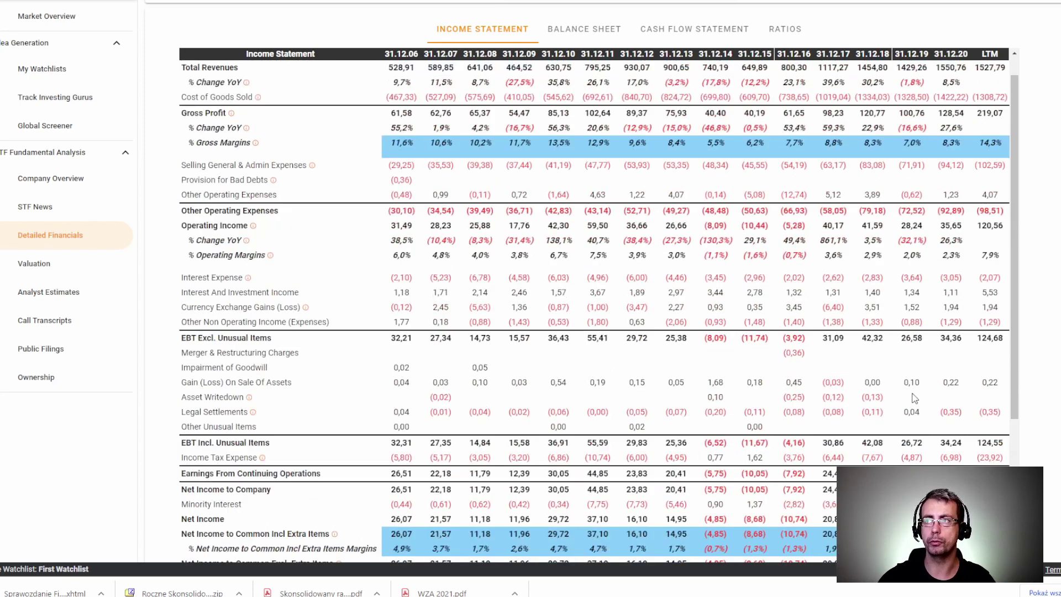
{"action": "scroll", "coordinate": [914, 399], "scroll_direction": "up", "scroll_amount": 6}
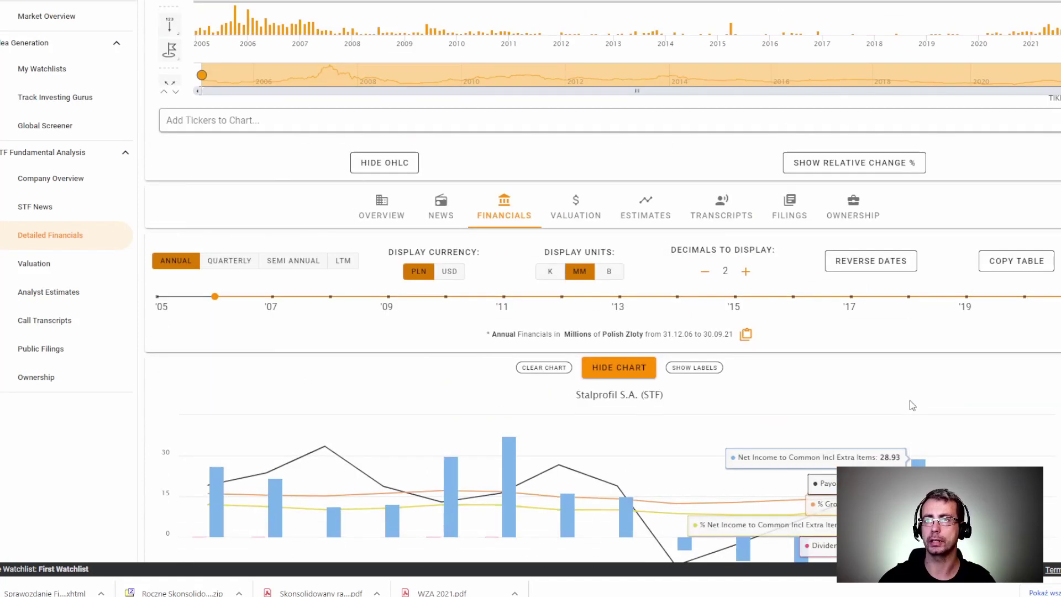
{"action": "scroll", "coordinate": [911, 401], "scroll_direction": "down", "scroll_amount": 2}
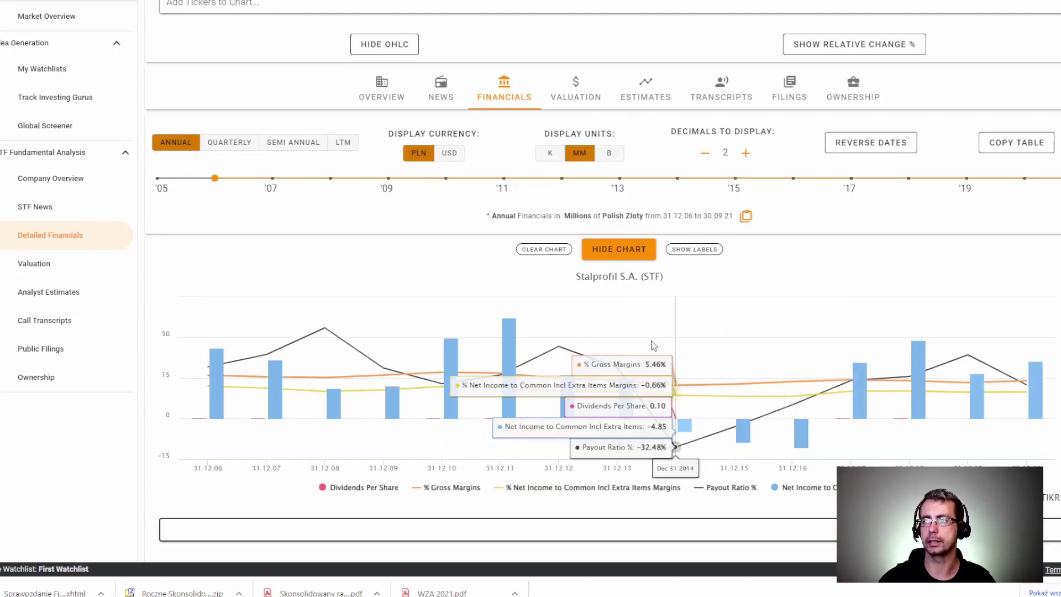
{"action": "scroll", "coordinate": [674, 367], "scroll_direction": "up", "scroll_amount": 5}
{"action": "scroll", "coordinate": [674, 367], "scroll_direction": "up", "scroll_amount": 2}
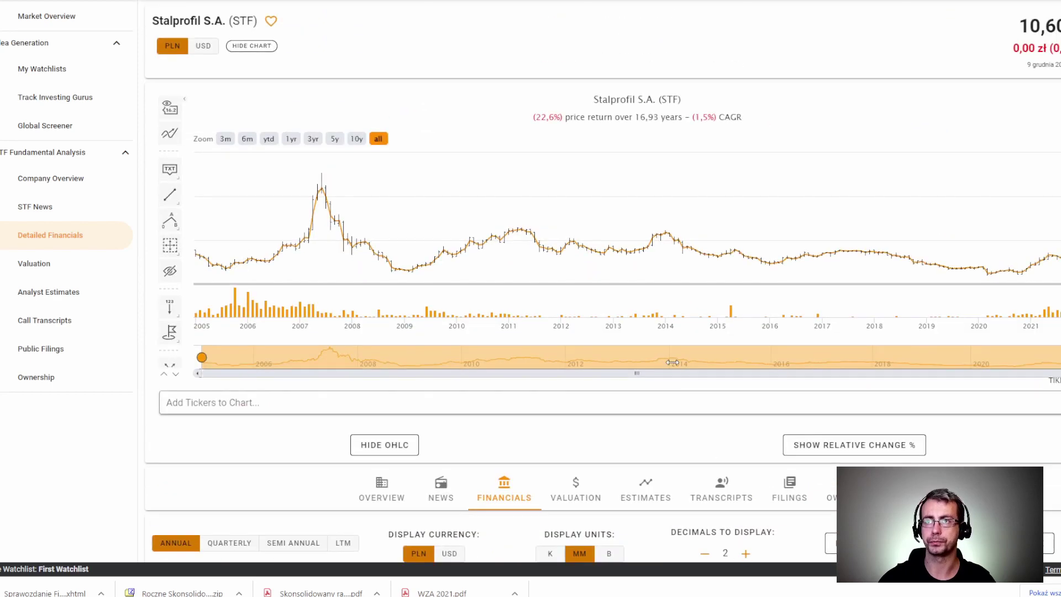
{"action": "scroll", "coordinate": [672, 362], "scroll_direction": "down", "scroll_amount": 15}
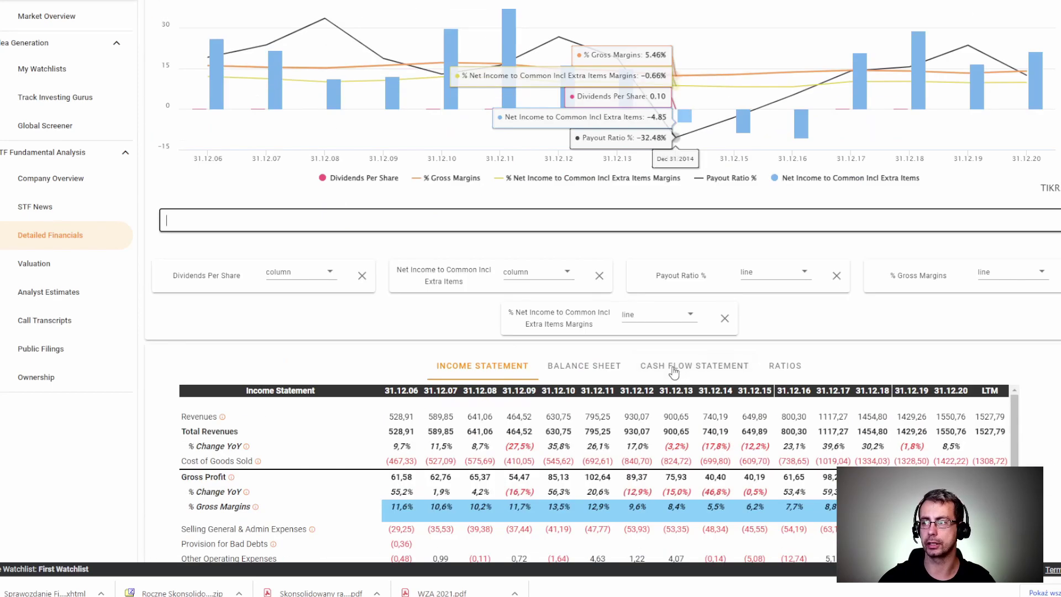
{"action": "scroll", "coordinate": [673, 374], "scroll_direction": "down", "scroll_amount": 6}
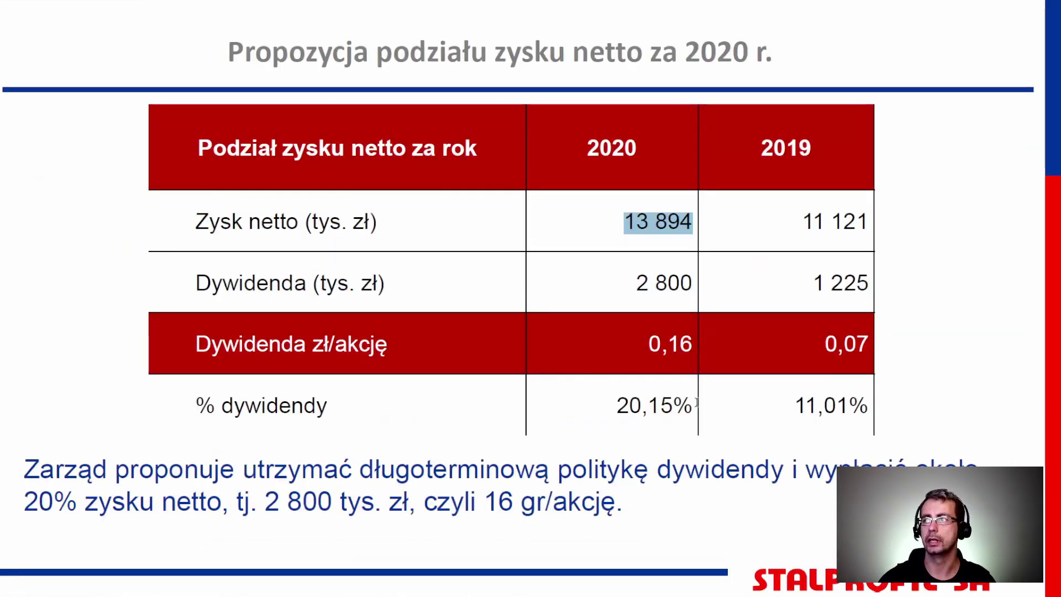
- Switch to the company's profit distribution PDF and highlight the 2020 net profit, total dividend and dividend per share
{"action": "left_click", "coordinate": [654, 231]}
{"action": "left_click_drag", "start_coordinate": [625, 219], "coordinate": [691, 222]}
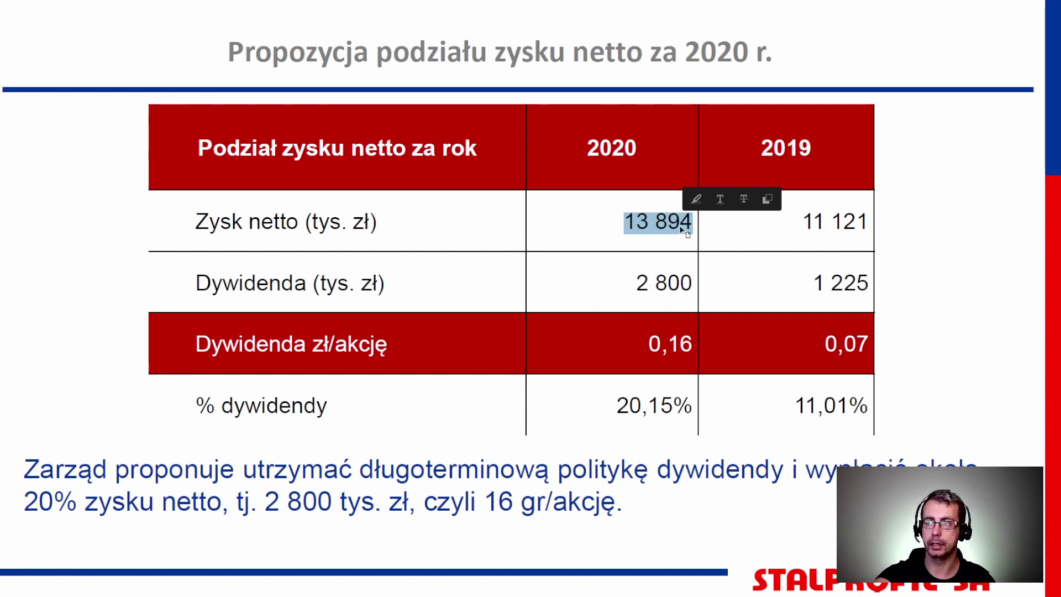
{"action": "left_click_drag", "start_coordinate": [636, 283], "coordinate": [693, 285]}
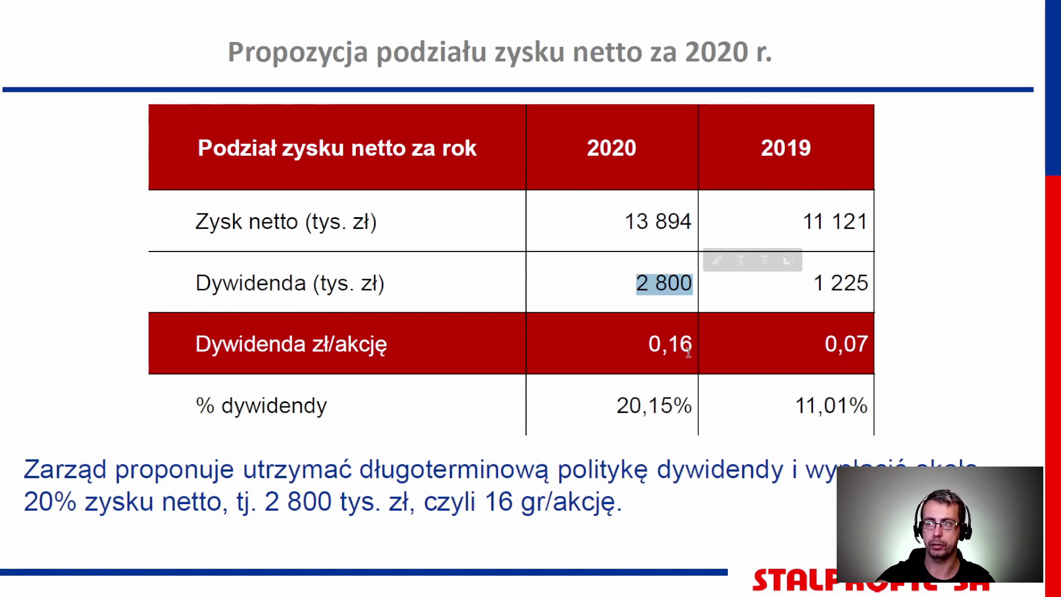
{"action": "left_click_drag", "start_coordinate": [692, 344], "coordinate": [647, 345]}
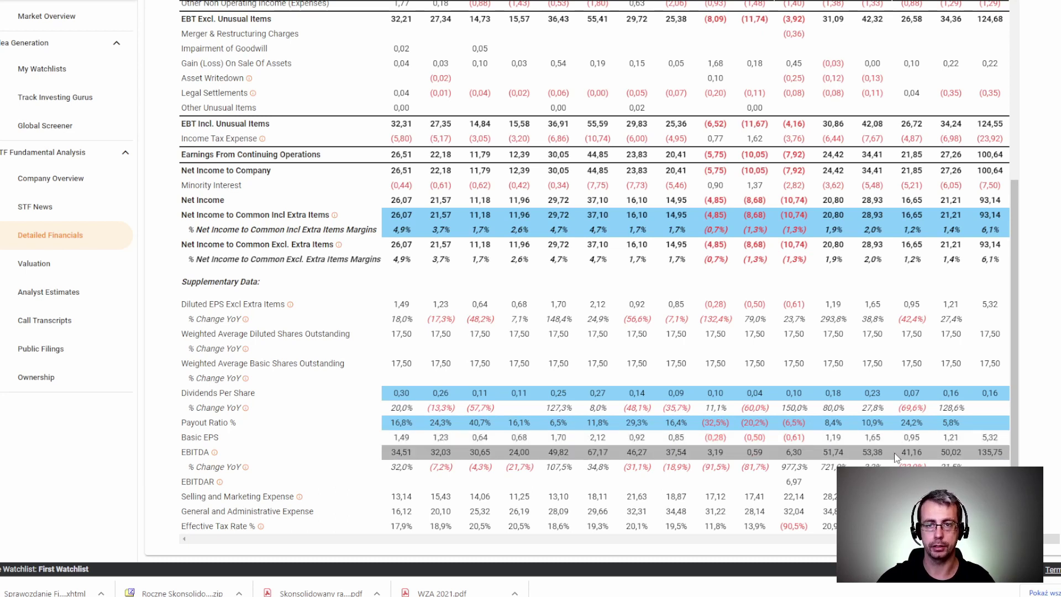
- Switch back to TIKR and open Stalprofil's balance sheet
{"action": "left_click", "coordinate": [583, 2]}
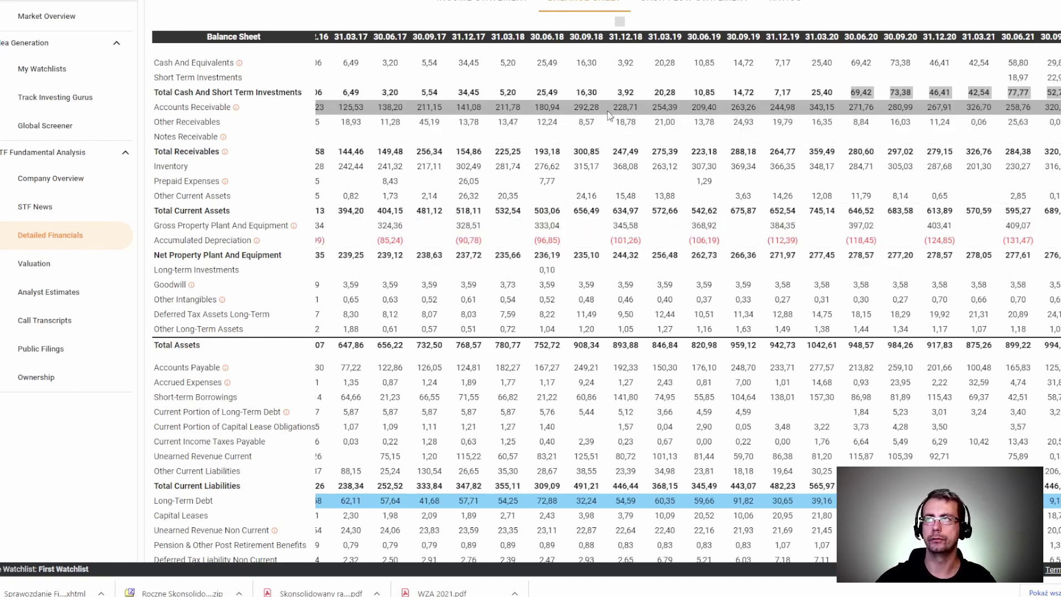
- Highlight Total Cash And Short Term Investments from 30.06.20 to 30.09.21, and narrow the highlight to the last two quarters
{"action": "left_click", "coordinate": [612, 95]}
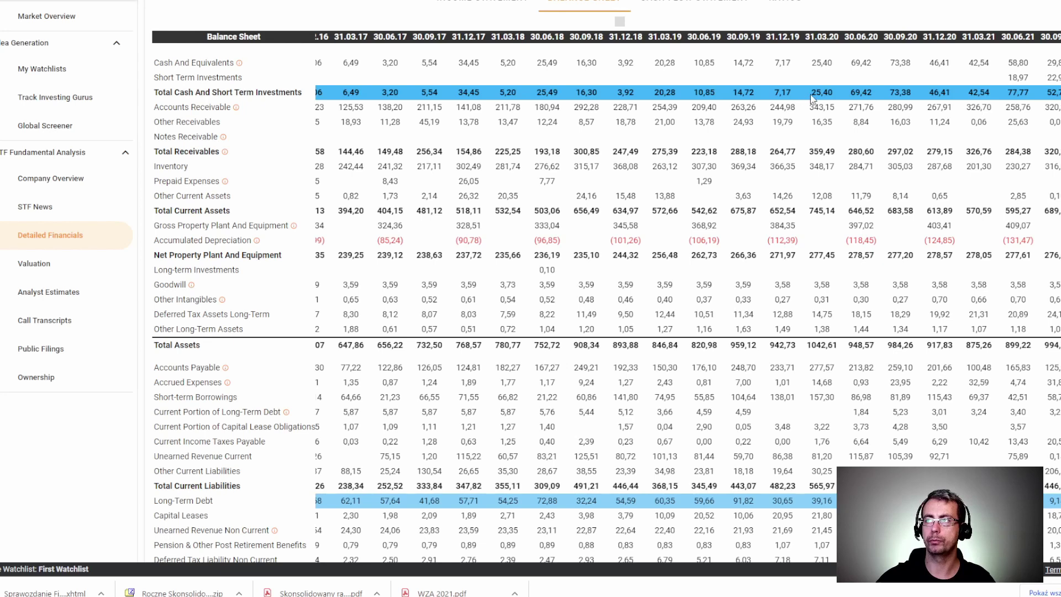
{"action": "left_click_drag", "start_coordinate": [849, 94], "coordinate": [1055, 95]}
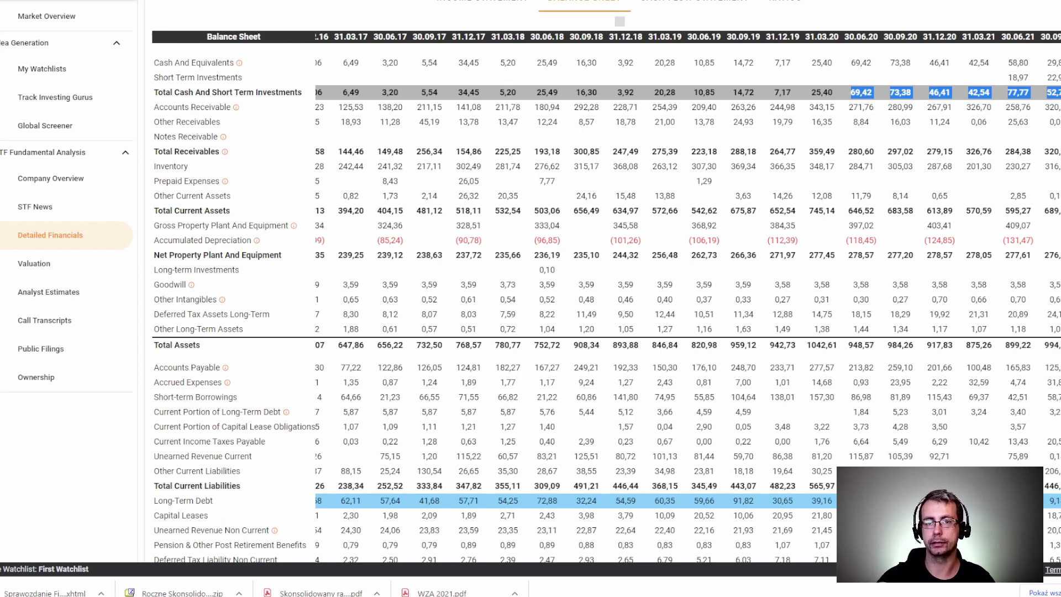
{"action": "mouse_move", "coordinate": [1058, 92]}
{"action": "left_mouse_down"}
{"action": "mouse_move", "coordinate": [331, 92]}
{"action": "mouse_move", "coordinate": [1039, 97]}
{"action": "left_mouse_up"}
{"action": "triple_click", "coordinate": [1038, 93]}
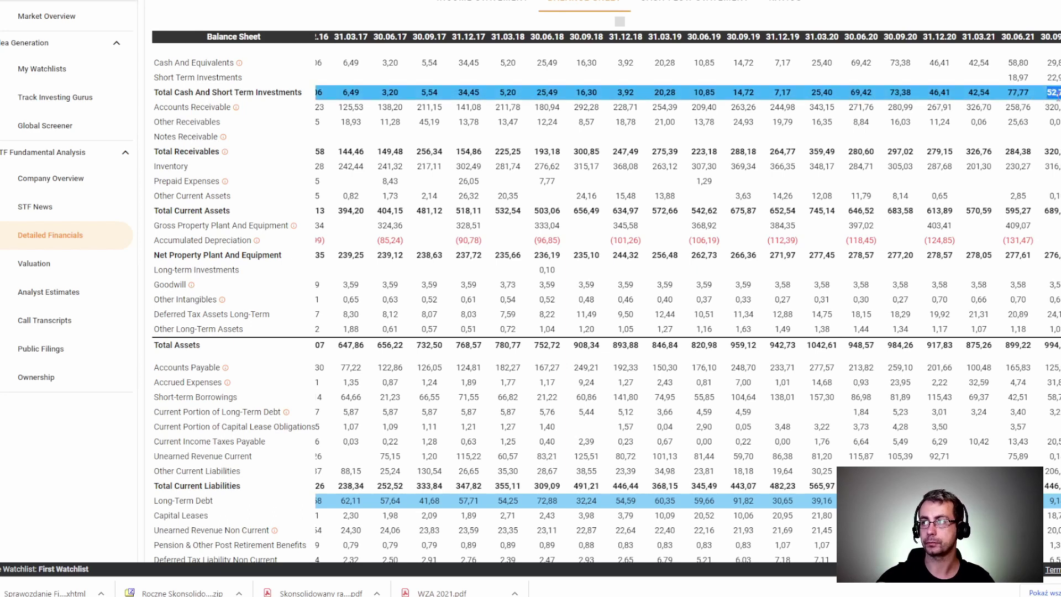
{"action": "left_click_drag", "start_coordinate": [1008, 95], "coordinate": [1057, 92]}
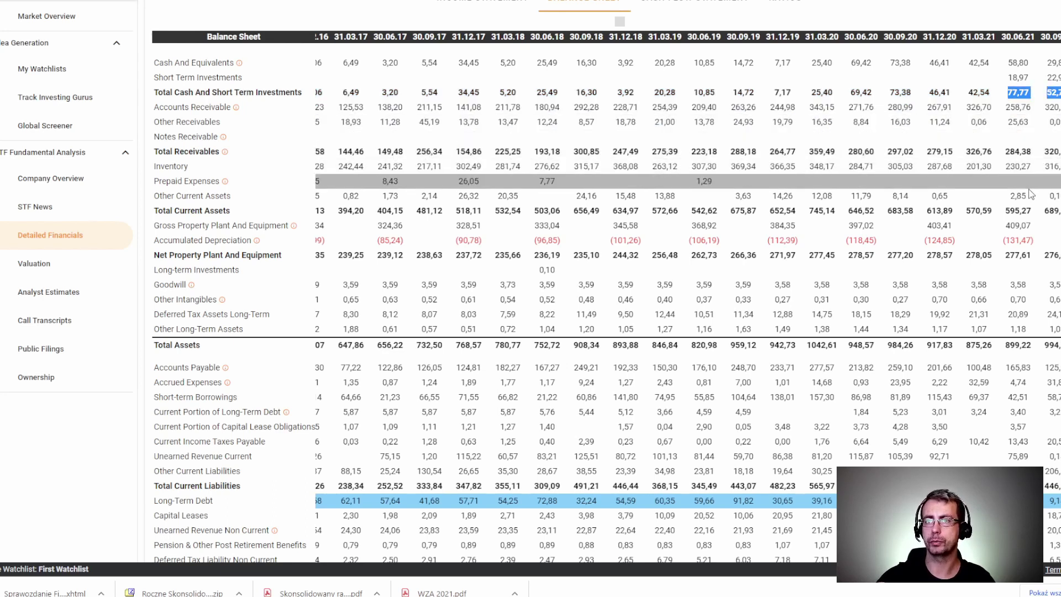
- Review the balance sheet's asset rows, mark the Goodwill and Total Assets rows and highlight the latest quarter's Total Assets value
{"action": "left_click", "coordinate": [1033, 272]}
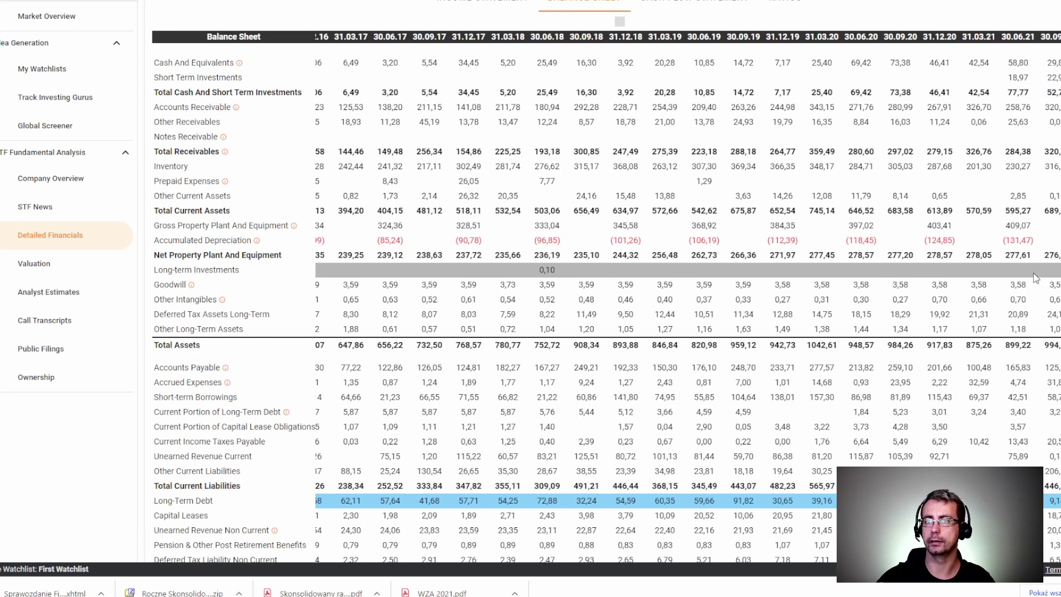
{"action": "scroll", "coordinate": [1032, 288], "scroll_direction": "up", "scroll_amount": 1}
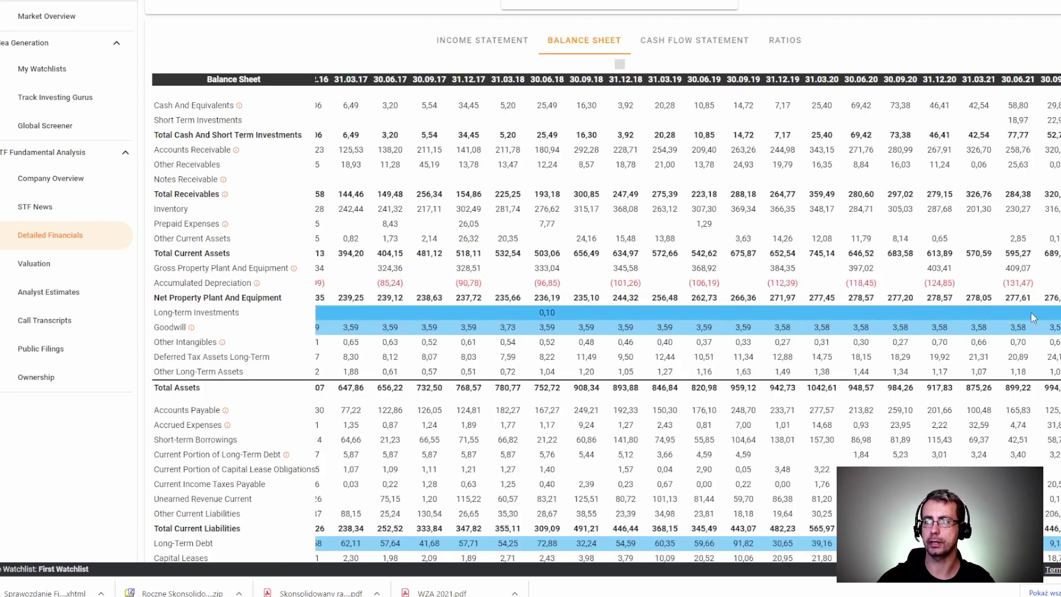
{"action": "scroll", "coordinate": [1030, 312], "scroll_direction": "down", "scroll_amount": 1}
{"action": "left_click", "coordinate": [1035, 267]}
{"action": "left_click", "coordinate": [1035, 256]}
{"action": "scroll", "coordinate": [1036, 256], "scroll_direction": "down", "scroll_amount": 1}
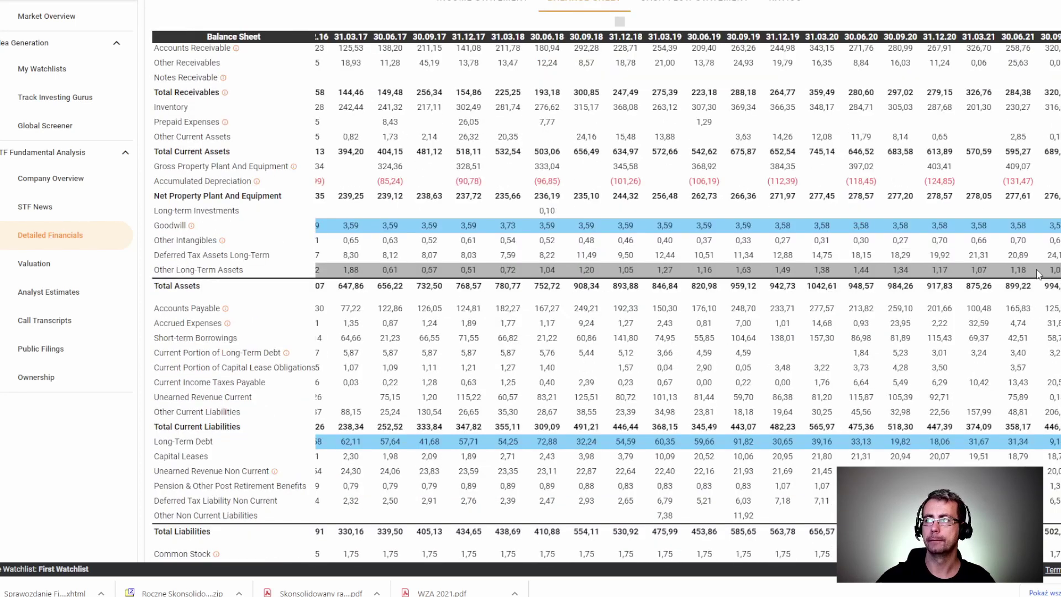
{"action": "double_click", "coordinate": [1046, 285]}
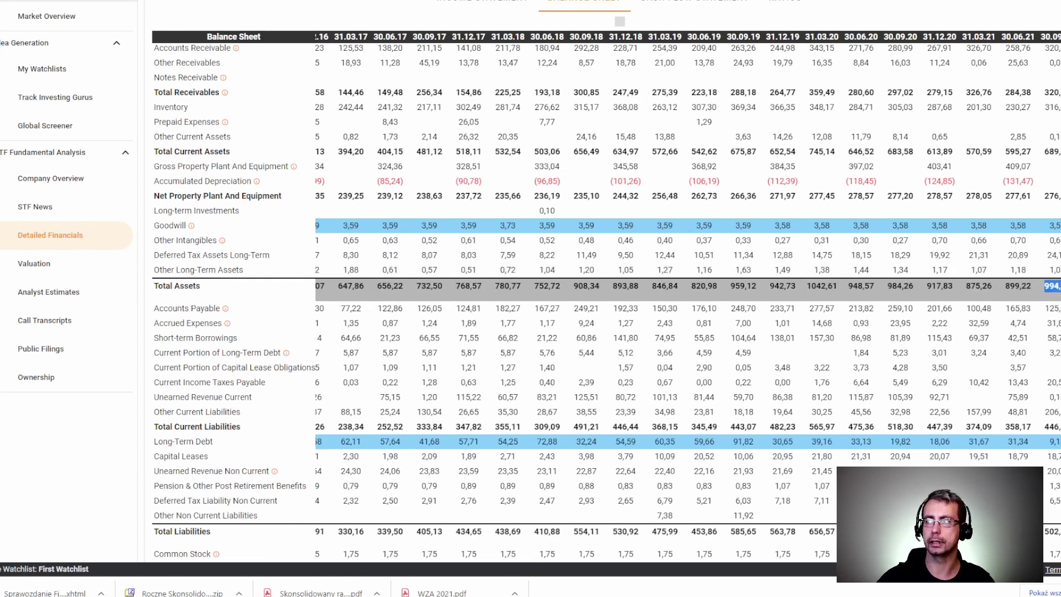
{"action": "scroll", "coordinate": [1046, 286], "scroll_direction": "up", "scroll_amount": 1}
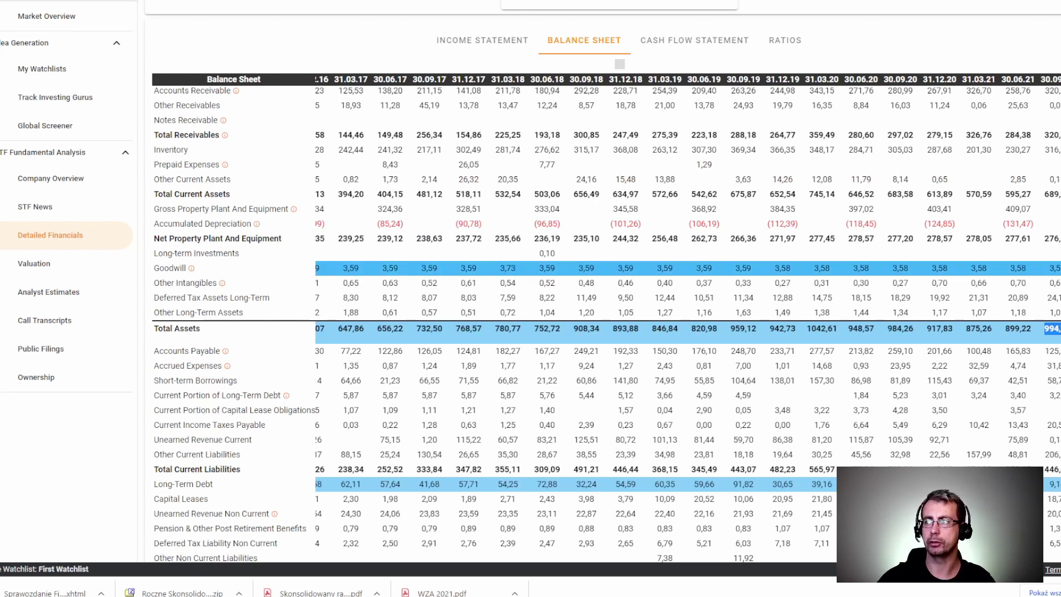
{"action": "scroll", "coordinate": [1055, 298], "scroll_direction": "down", "scroll_amount": 1}
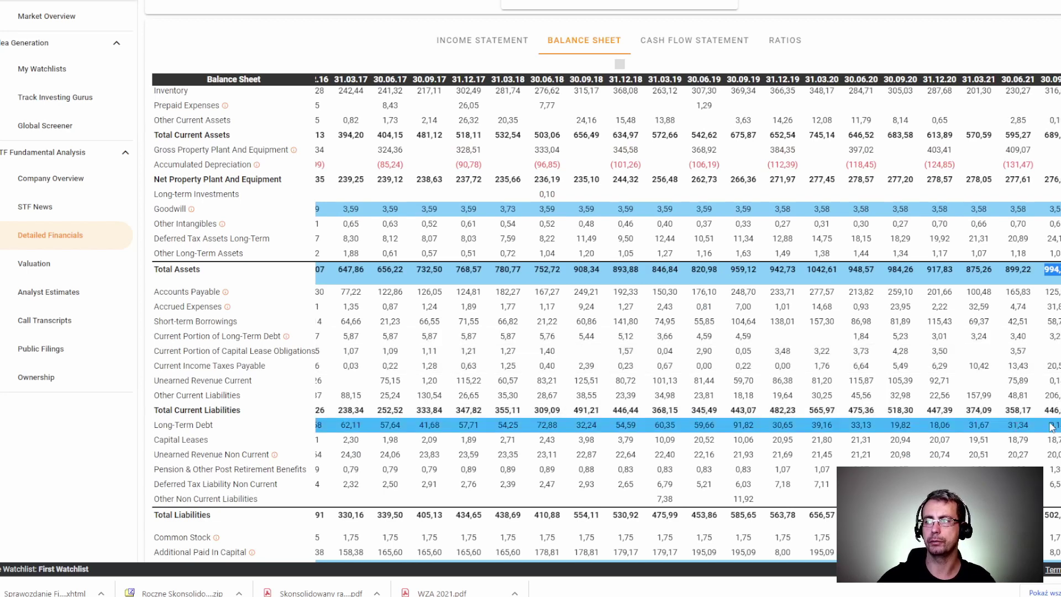
- Review the liabilities, equity and supplementary data rows and highlight the latest quarter's Total Debt value
{"action": "scroll", "coordinate": [1051, 426], "scroll_direction": "down", "scroll_amount": 1}
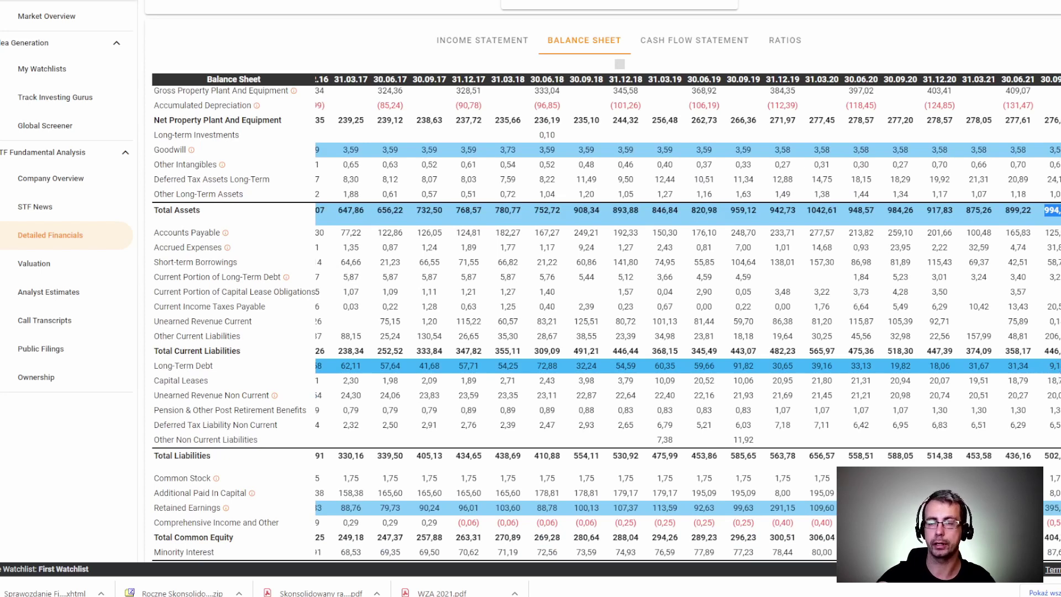
{"action": "scroll", "coordinate": [1055, 347], "scroll_direction": "down", "scroll_amount": 3}
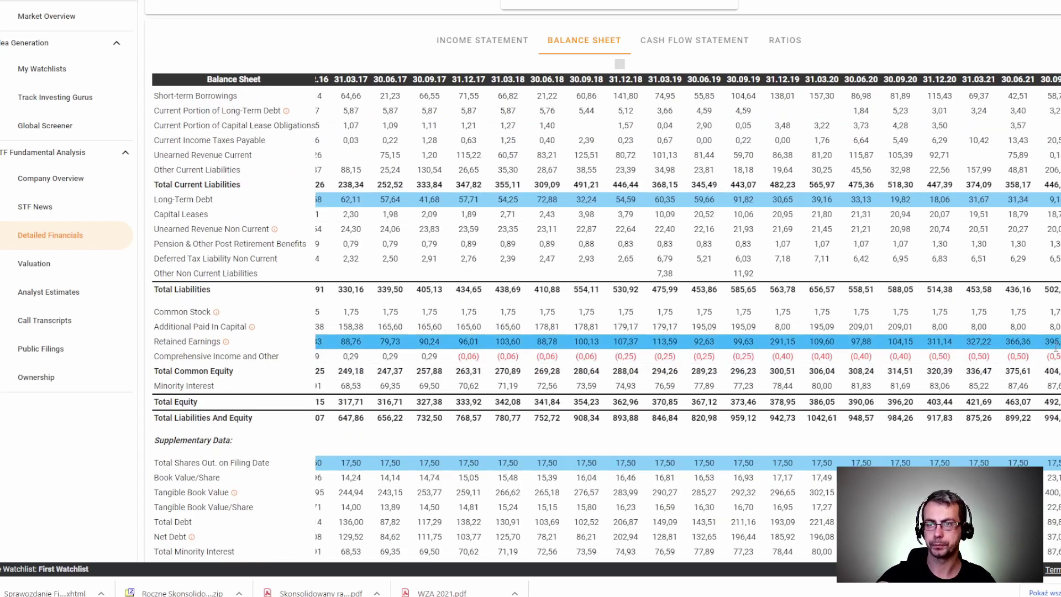
{"action": "scroll", "coordinate": [1055, 351], "scroll_direction": "down", "scroll_amount": 2}
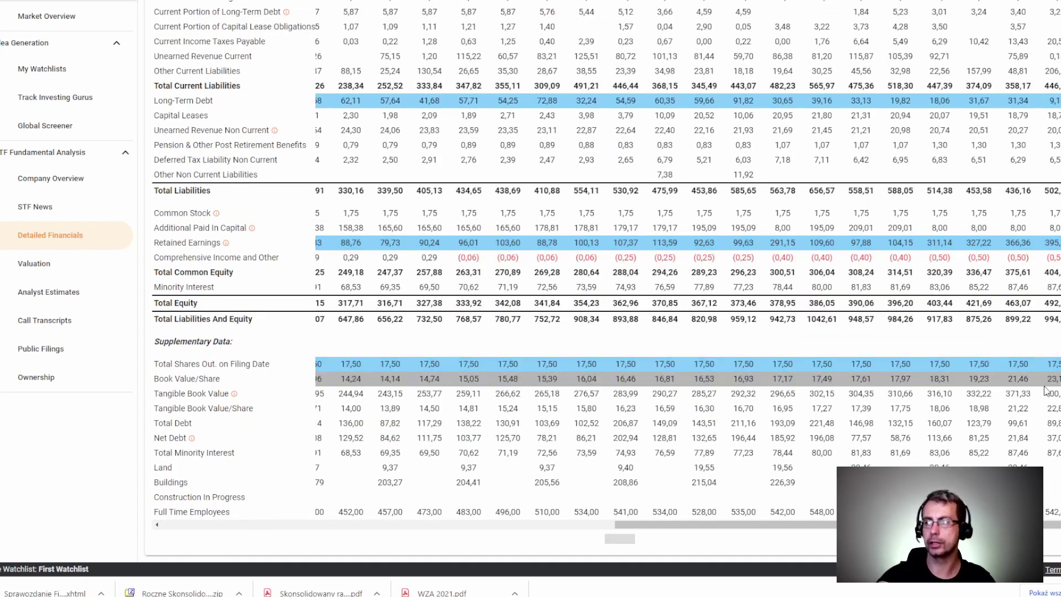
{"action": "left_click", "coordinate": [1053, 424]}
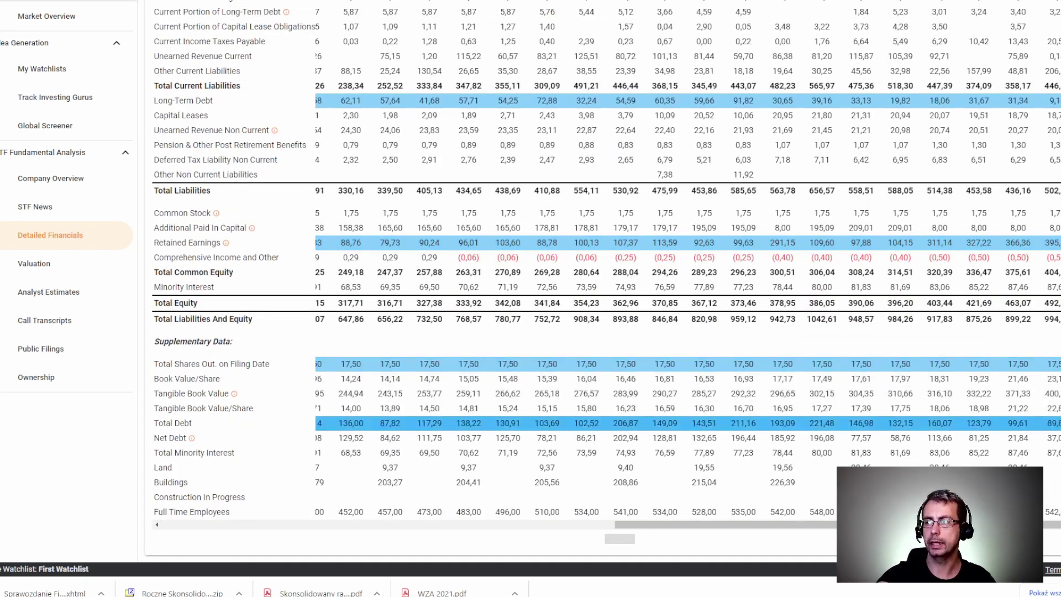
{"action": "double_click", "coordinate": [1048, 425]}
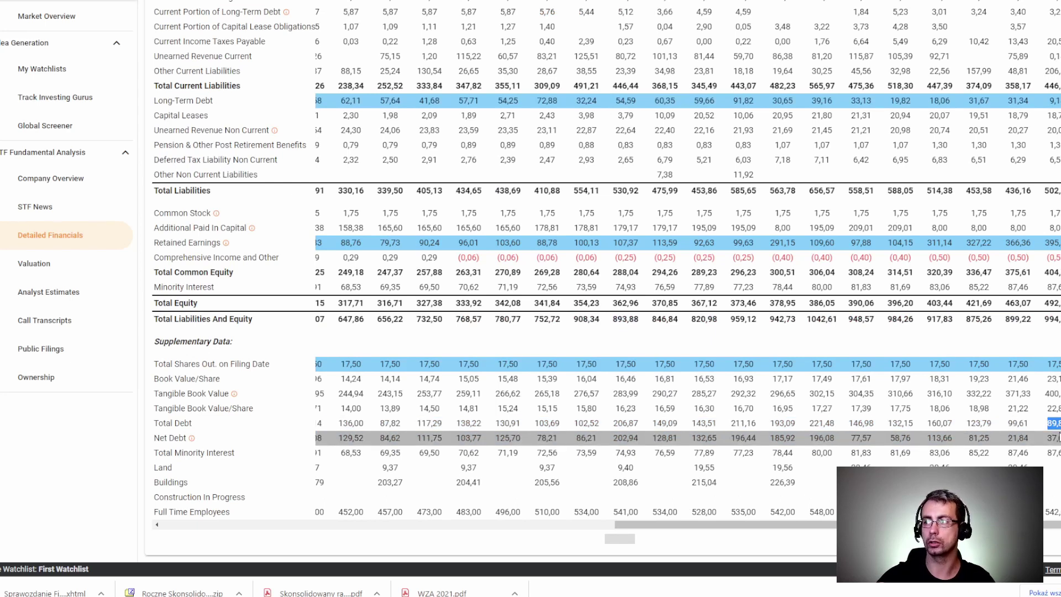
- Highlight the latest Short-term Borrowings and Long-Term Debt values and mark the Current Portion of Capital Lease Obligations row
{"action": "scroll", "coordinate": [992, 224], "scroll_direction": "up", "scroll_amount": 2}
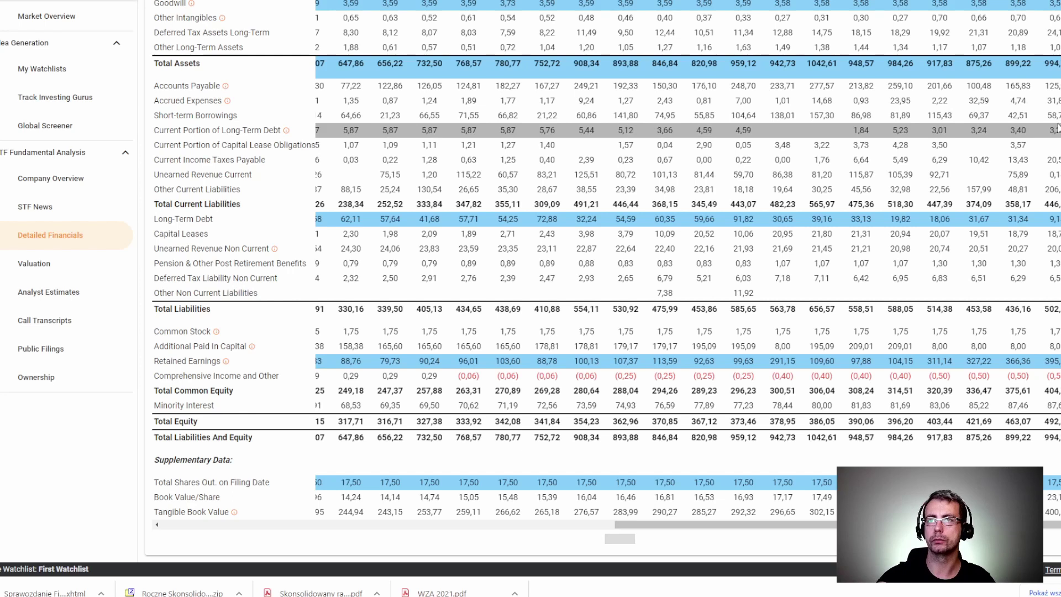
{"action": "scroll", "coordinate": [1057, 128], "scroll_direction": "up", "scroll_amount": 1}
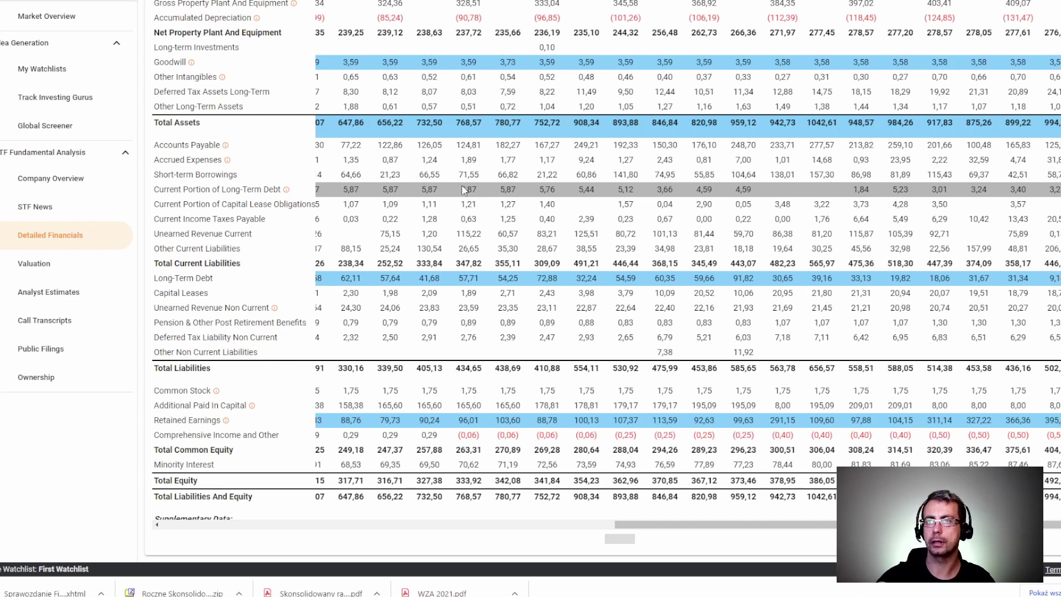
{"action": "double_click", "coordinate": [1053, 176]}
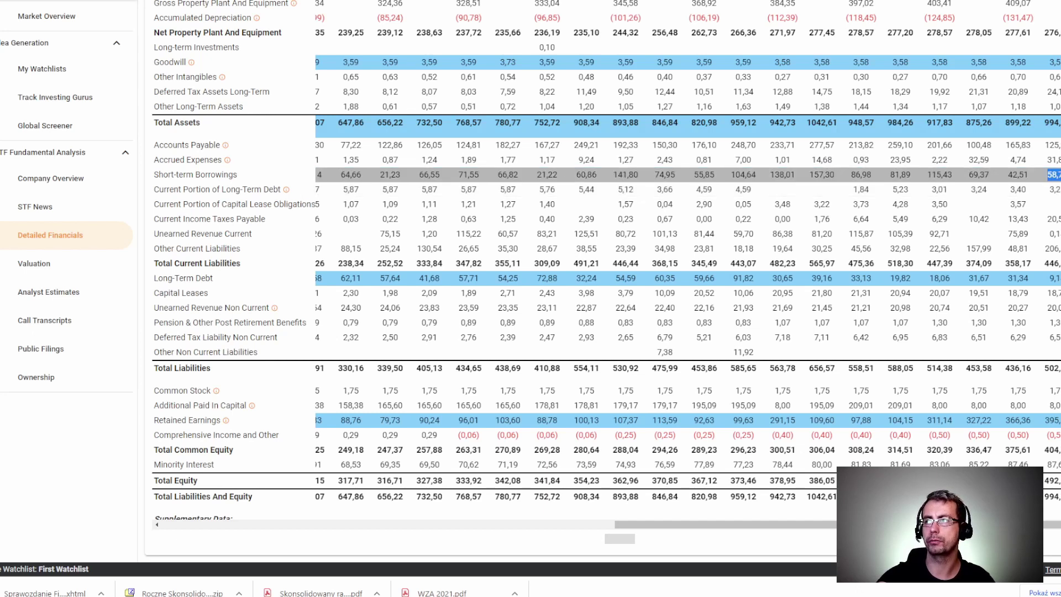
{"action": "left_click", "coordinate": [1053, 176]}
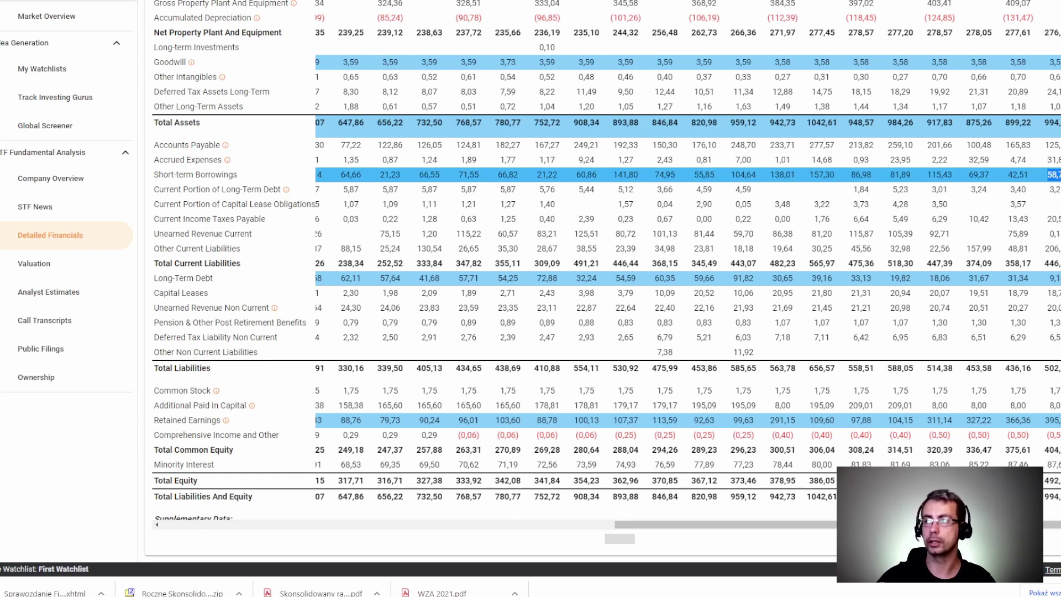
{"action": "double_click", "coordinate": [1053, 278]}
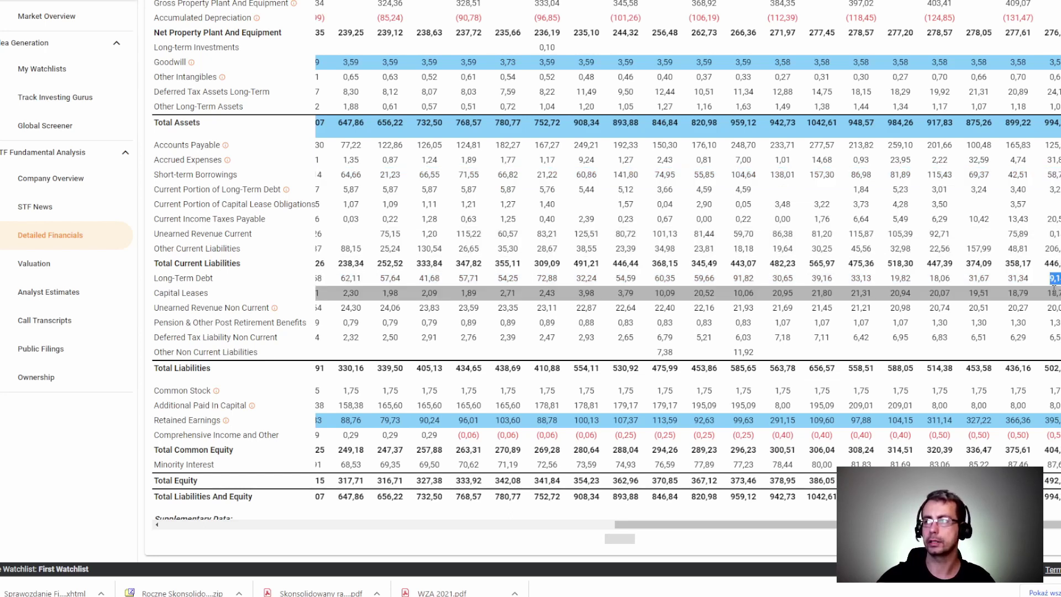
{"action": "left_click", "coordinate": [1059, 208]}
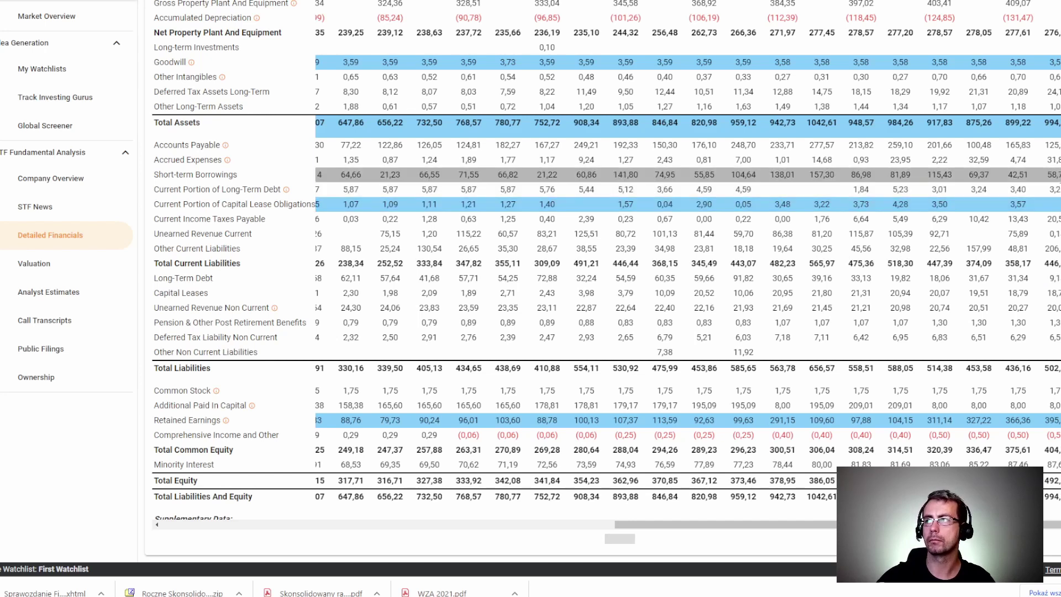
- Mark the Accrued Expenses and Capital Leases rows and highlight the latest quarter's Short-term Borrowings value again
{"action": "left_click", "coordinate": [1052, 175]}
{"action": "left_click_drag", "start_coordinate": [1060, 174], "coordinate": [1048, 178]}
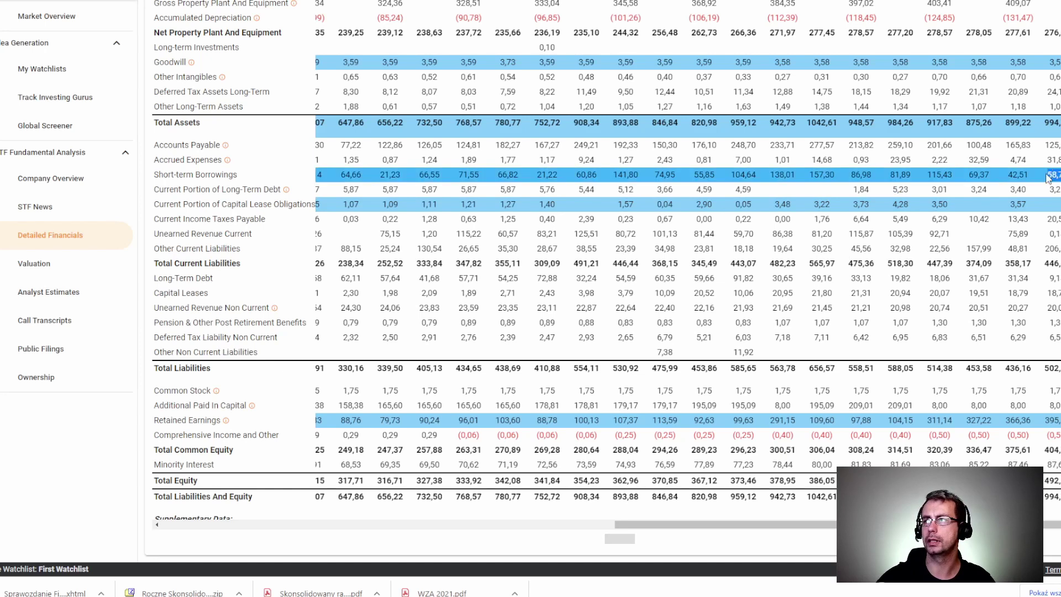
{"action": "left_click", "coordinate": [1048, 177]}
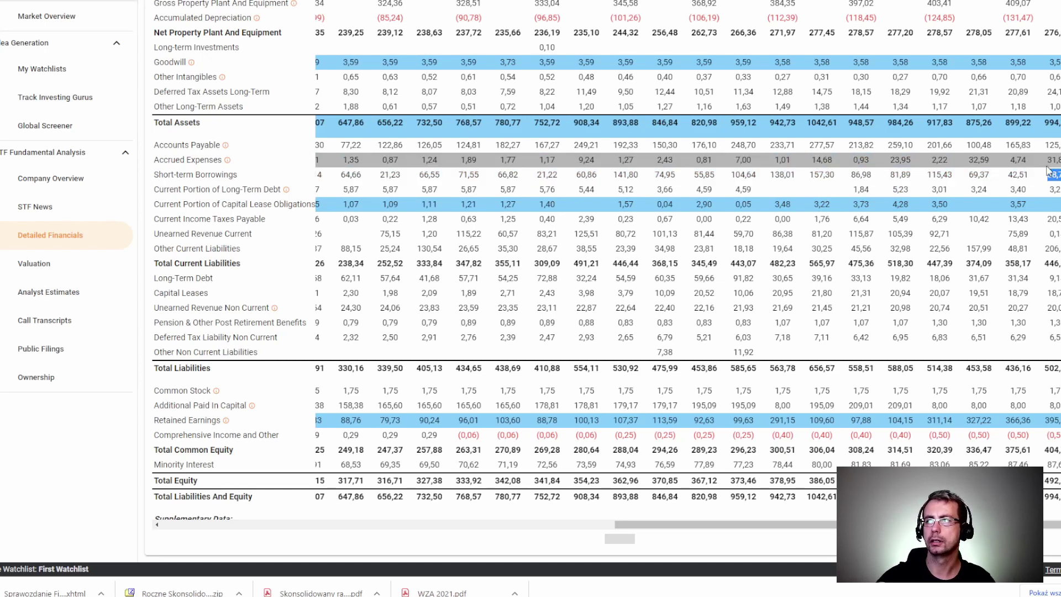
{"action": "double_click", "coordinate": [1048, 162]}
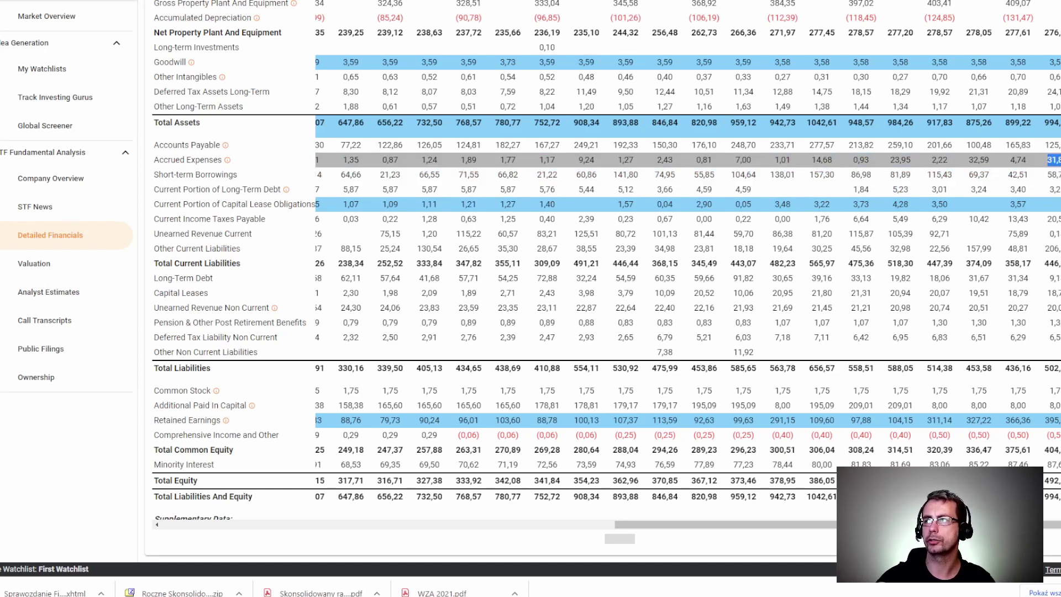
{"action": "left_click", "coordinate": [1050, 175]}
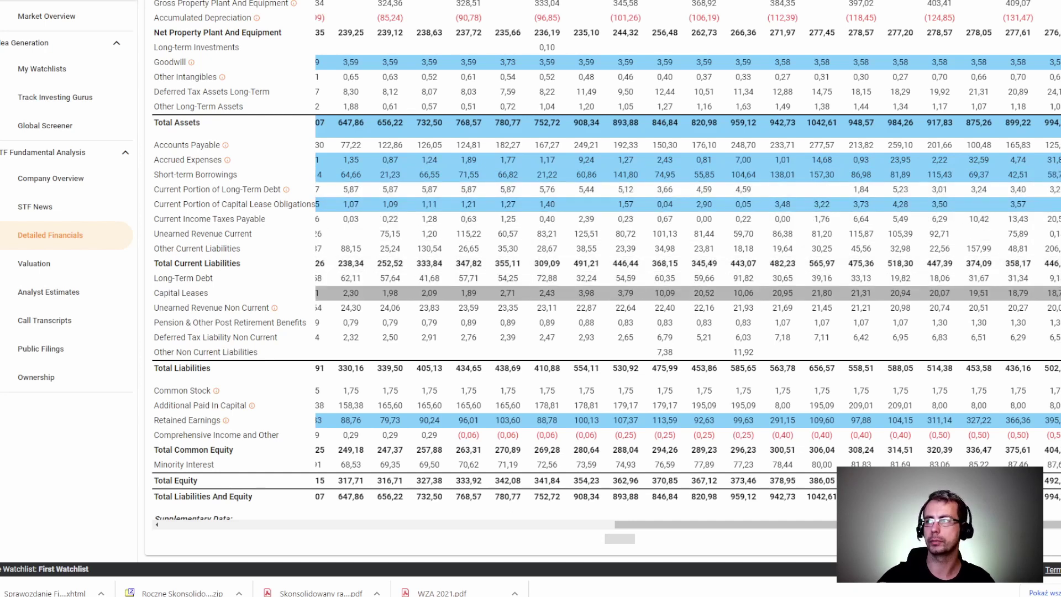
{"action": "left_click", "coordinate": [1051, 291]}
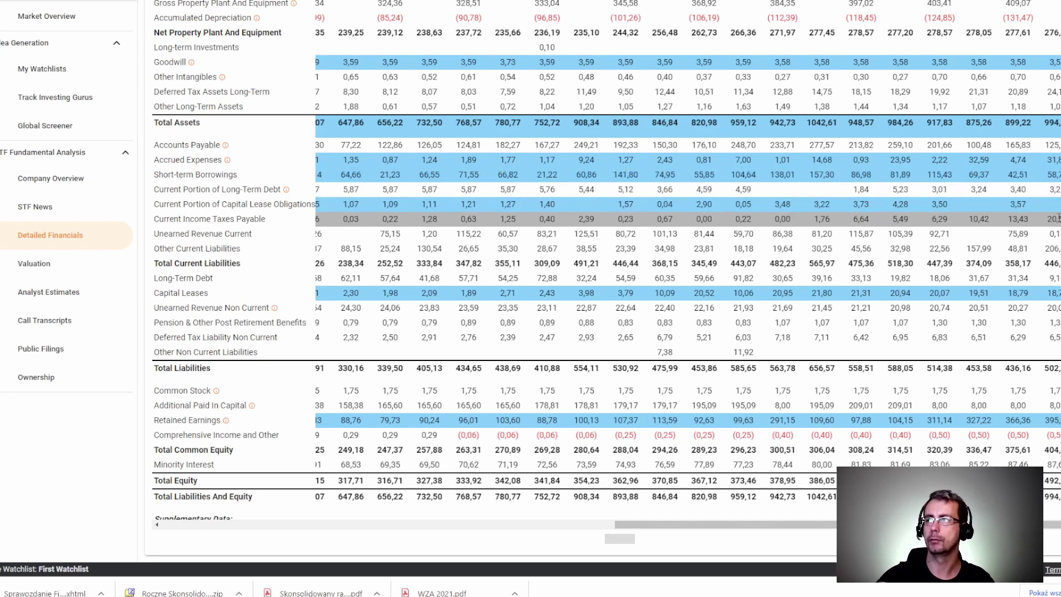
{"action": "double_click", "coordinate": [1050, 175]}
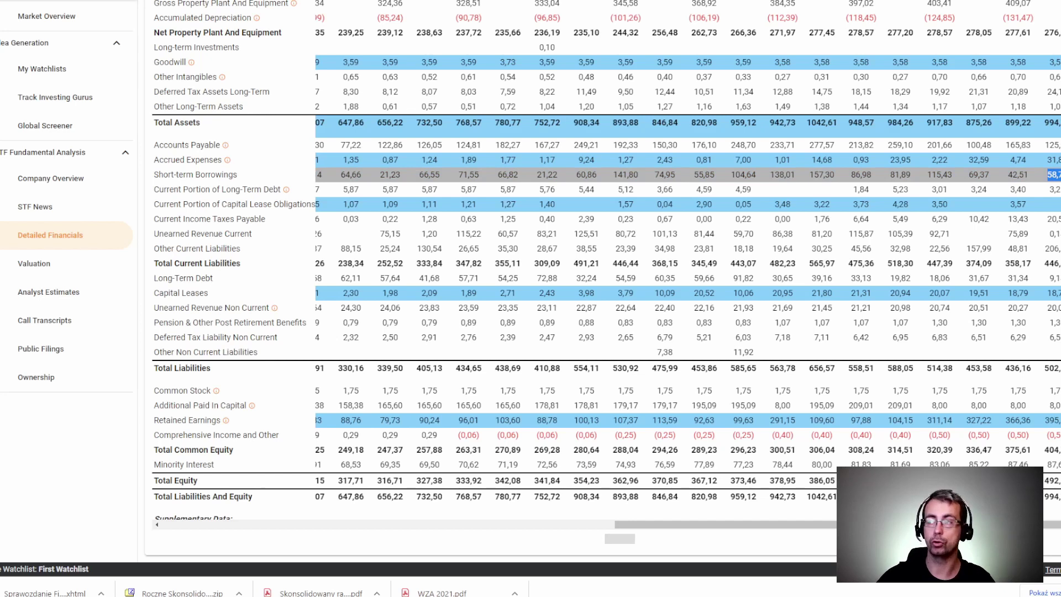
- Highlight the Total Shares Out. on Filing Date values and compare them with the share count in the earlier quarters
{"action": "scroll", "coordinate": [1051, 193], "scroll_direction": "down", "scroll_amount": 3}
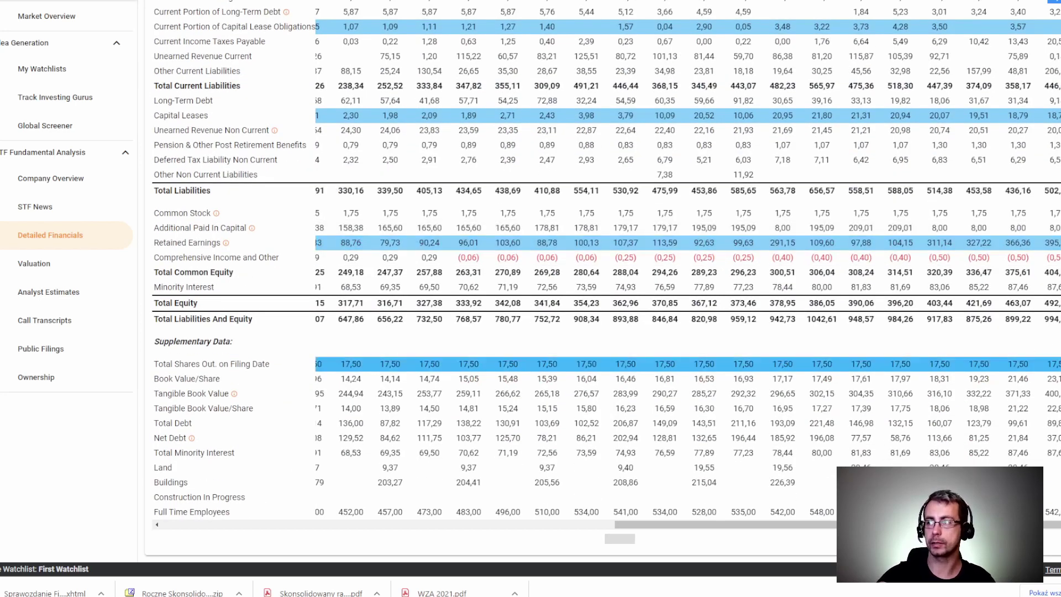
{"action": "left_click_drag", "start_coordinate": [1039, 365], "coordinate": [322, 364]}
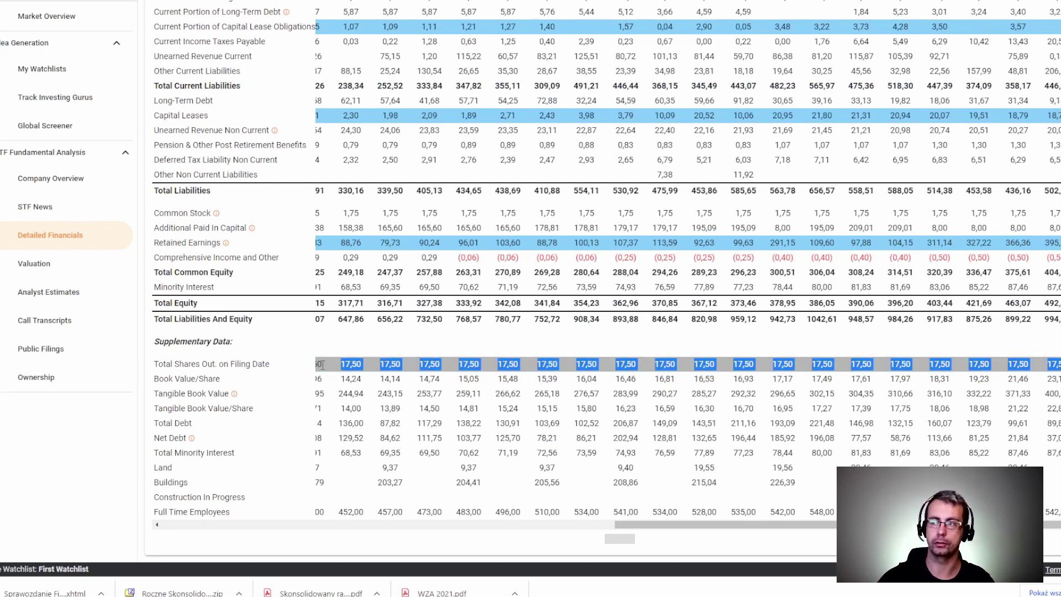
{"action": "left_click_drag", "start_coordinate": [671, 524], "coordinate": [322, 524]}
{"action": "double_click", "coordinate": [363, 364]}
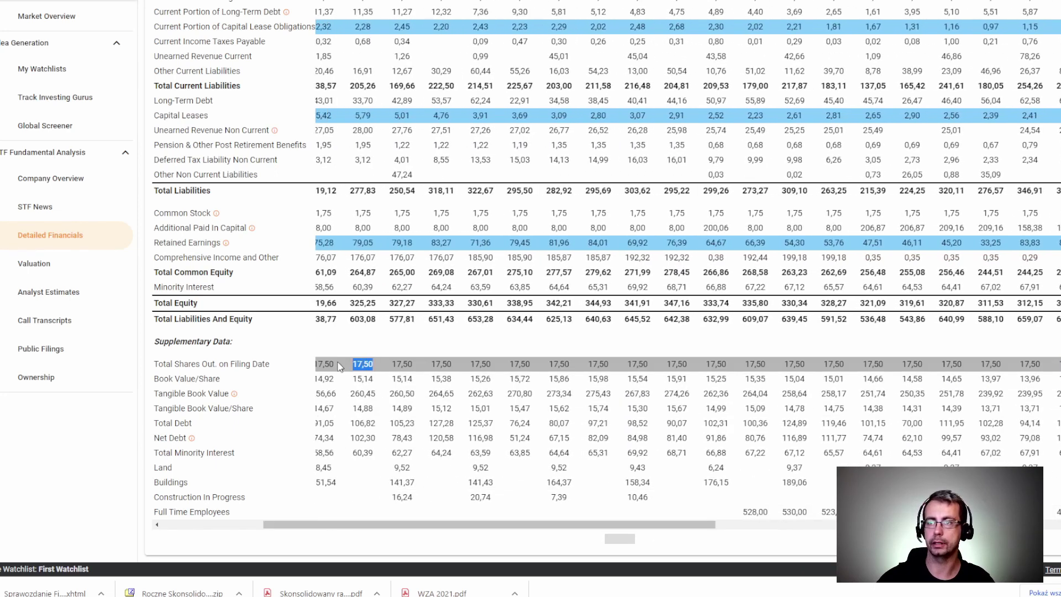
{"action": "left_click_drag", "start_coordinate": [461, 526], "coordinate": [812, 525]}
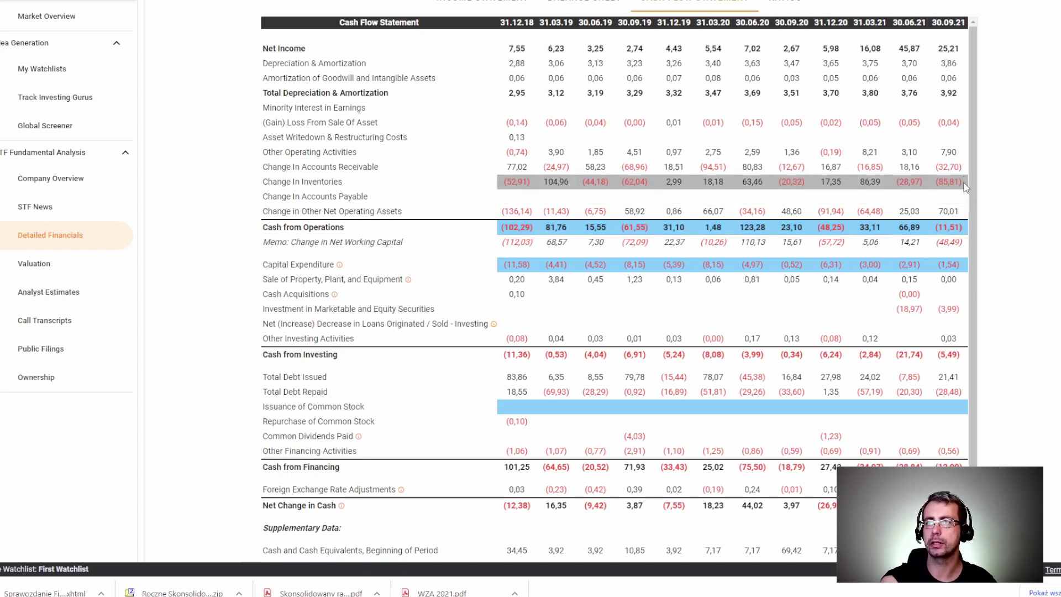
- Highlight Change In Inventories for 30.06.21 and 30.09.21 in the cash flow statement
{"action": "left_click_drag", "start_coordinate": [965, 187], "coordinate": [898, 186]}
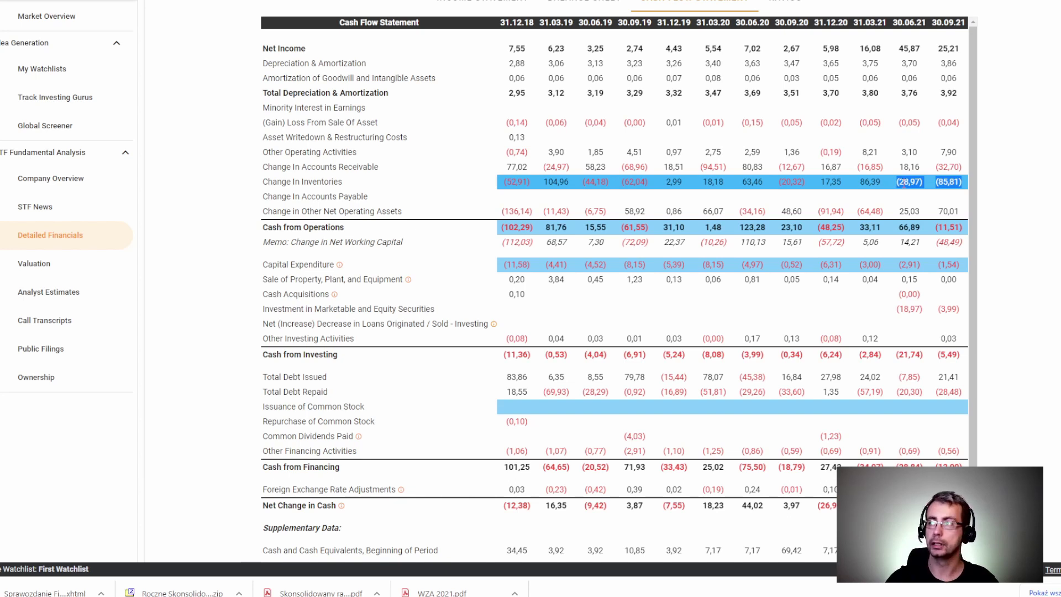
{"action": "left_click", "coordinate": [931, 188]}
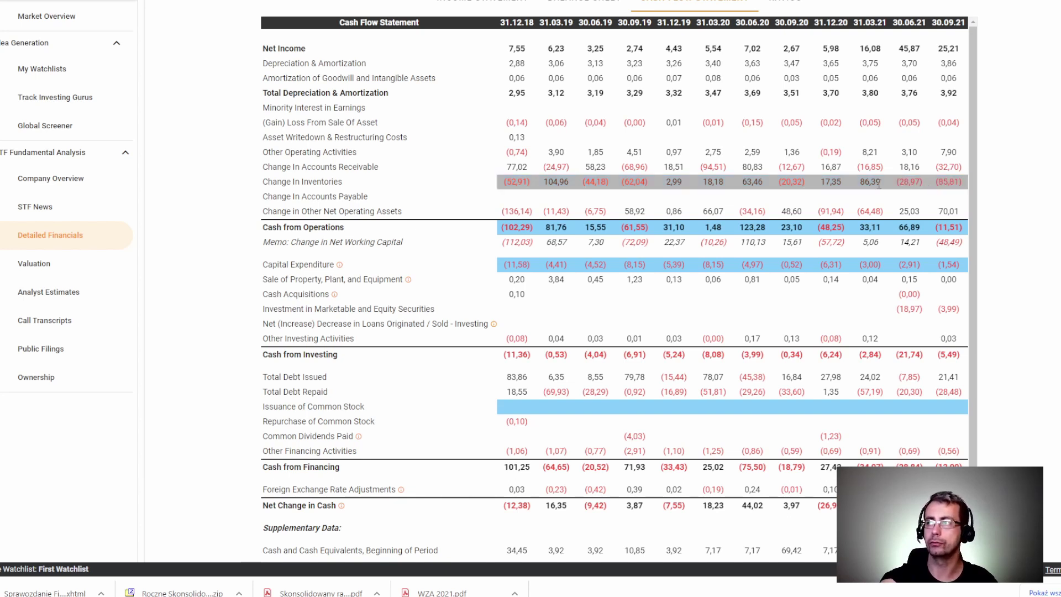
{"action": "left_click_drag", "start_coordinate": [904, 182], "coordinate": [899, 223]}
{"action": "scroll", "coordinate": [964, 190], "scroll_direction": "up", "scroll_amount": 1}
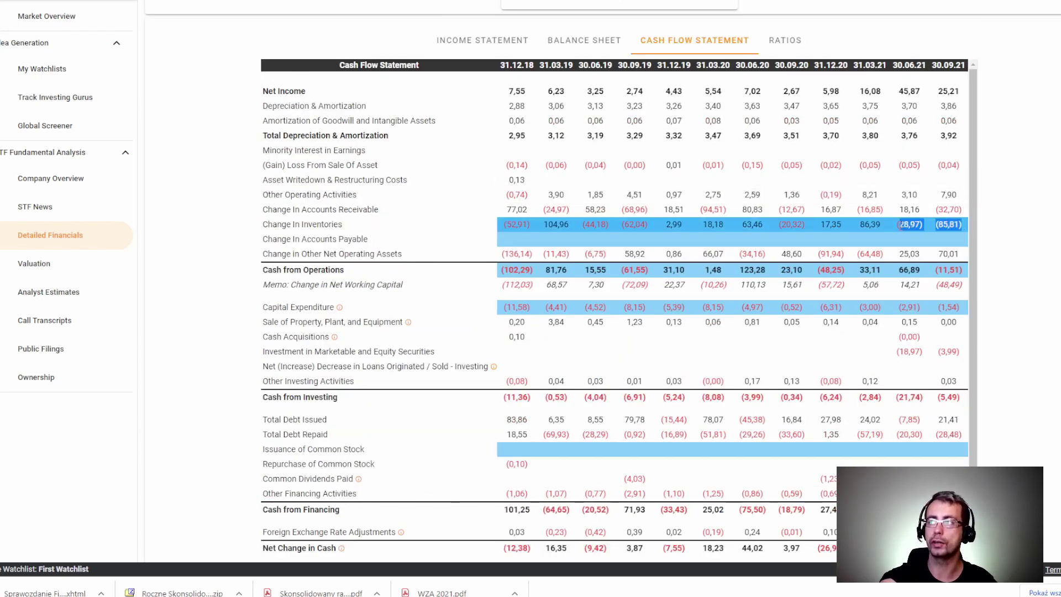
{"action": "scroll", "coordinate": [896, 225], "scroll_direction": "down", "scroll_amount": 1}
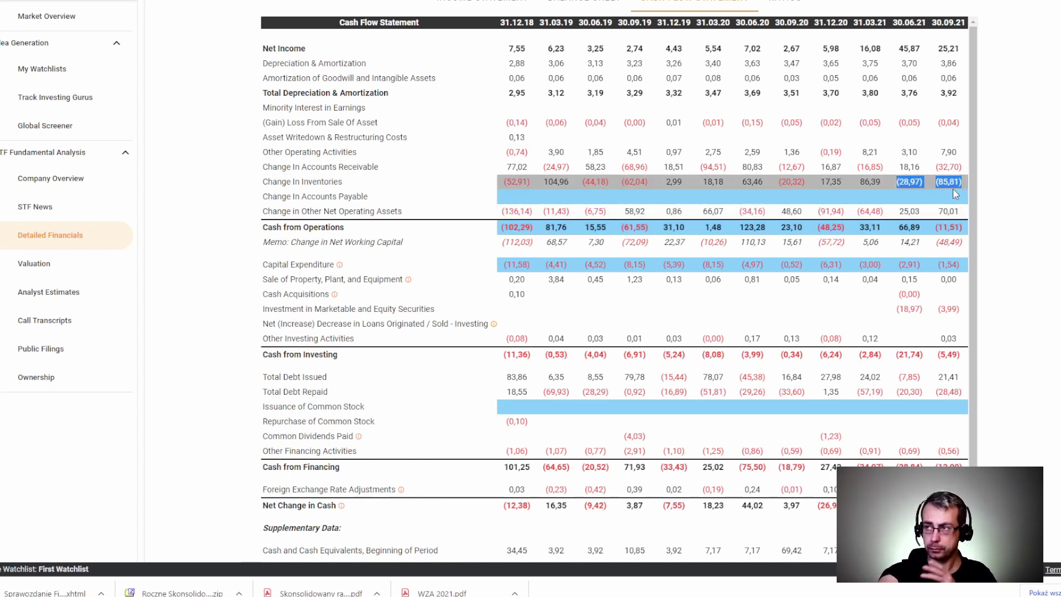
- Compare the long-term steel rebar price chart with Stalprofil's annual net income chart, checking the 2010 and 2011 bars
{"action": "scroll", "coordinate": [955, 240], "scroll_direction": "down", "scroll_amount": 1}
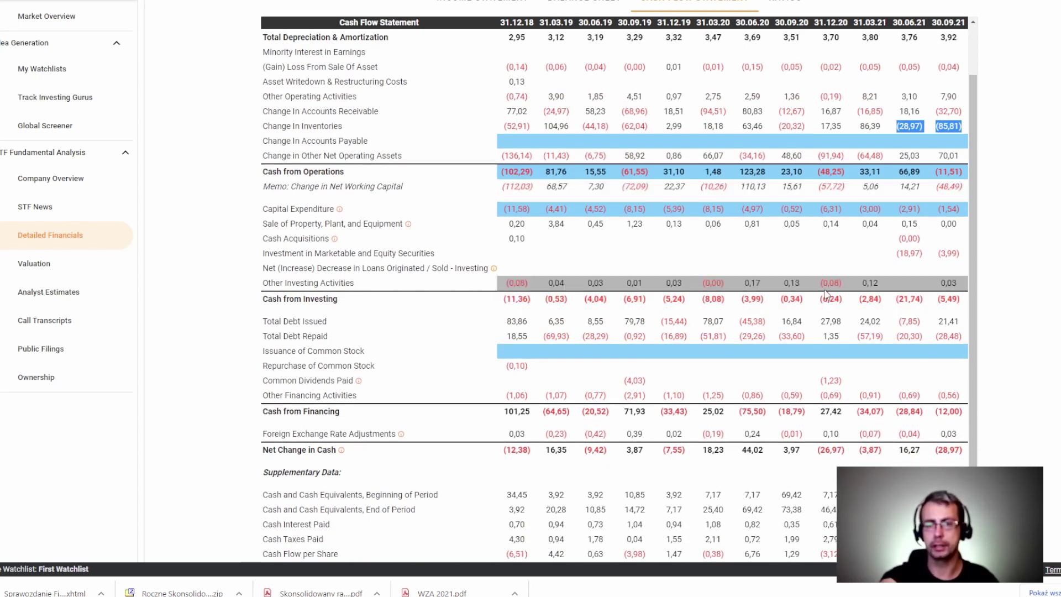
{"action": "key", "text": "ctrl+Tab"}
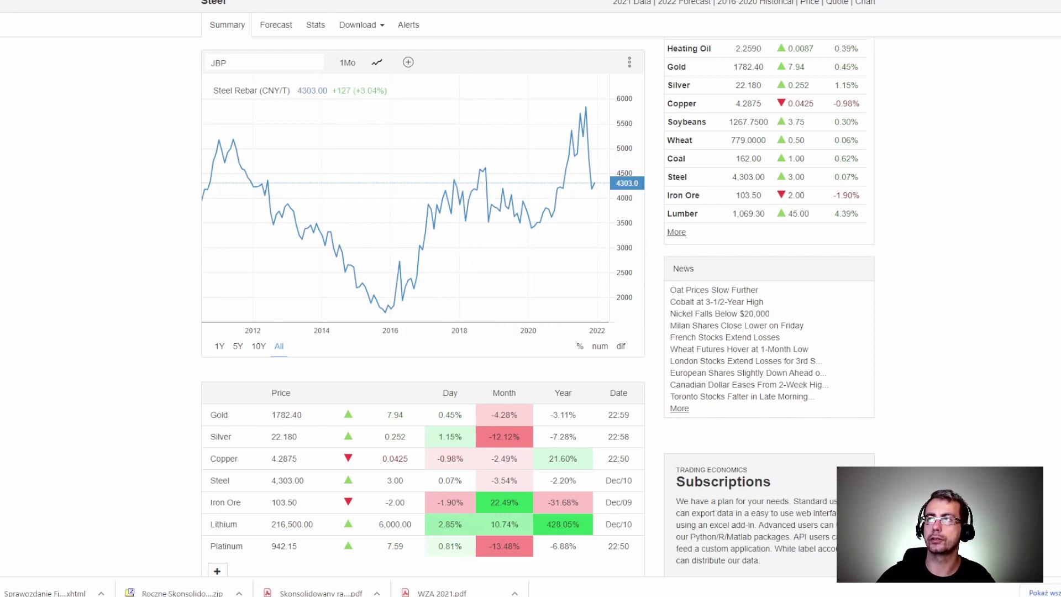
{"action": "key", "text": "ctrl+Tab"}
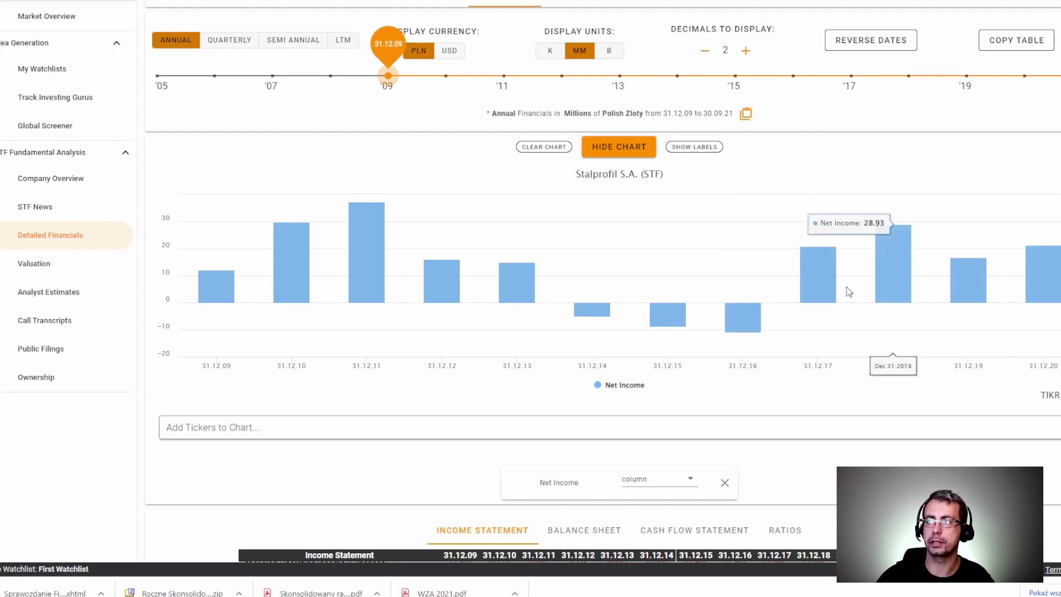
{"action": "key", "text": "ctrl+Tab"}
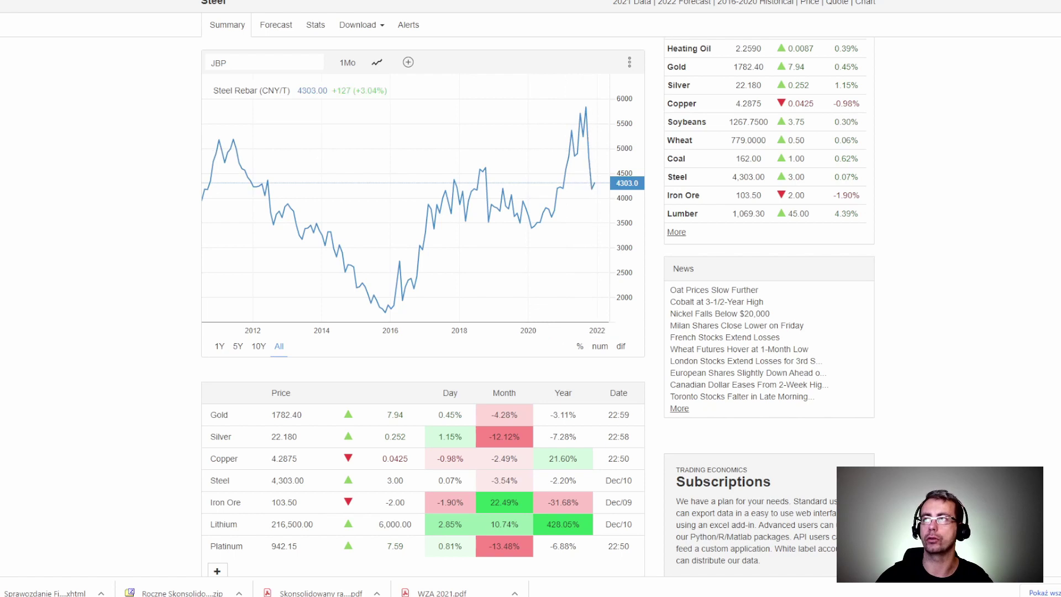
{"action": "key", "text": "ctrl+Tab"}
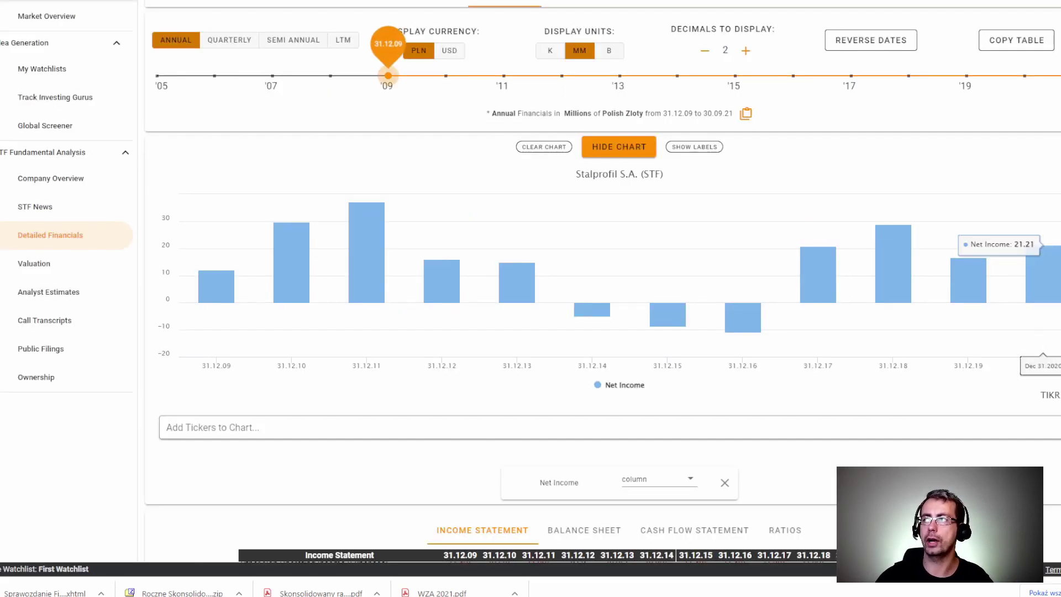
{"action": "mouse_move", "coordinate": [371, 233]}
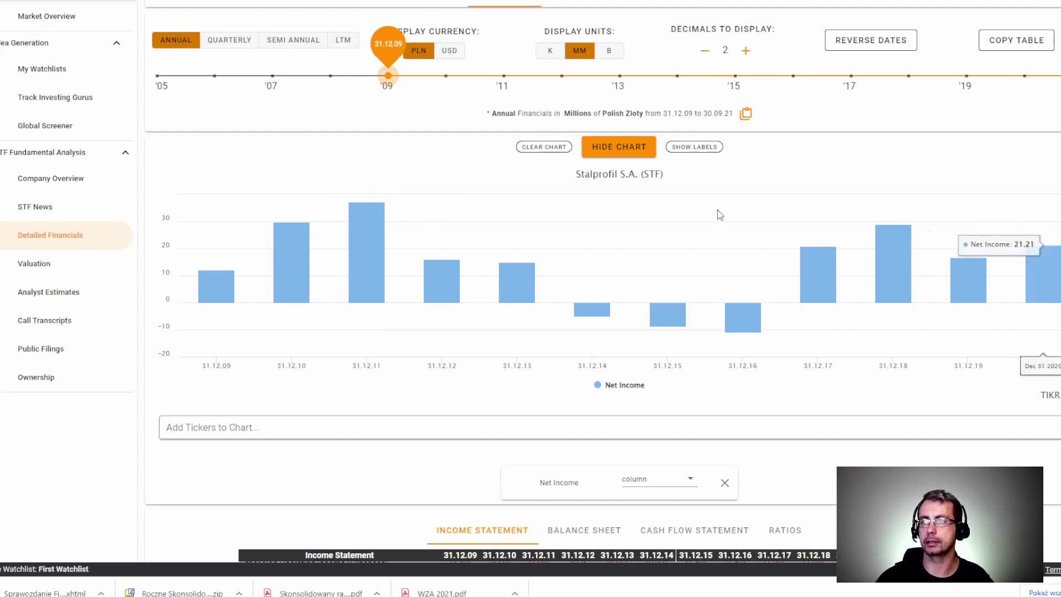
{"action": "mouse_move", "coordinate": [366, 208]}
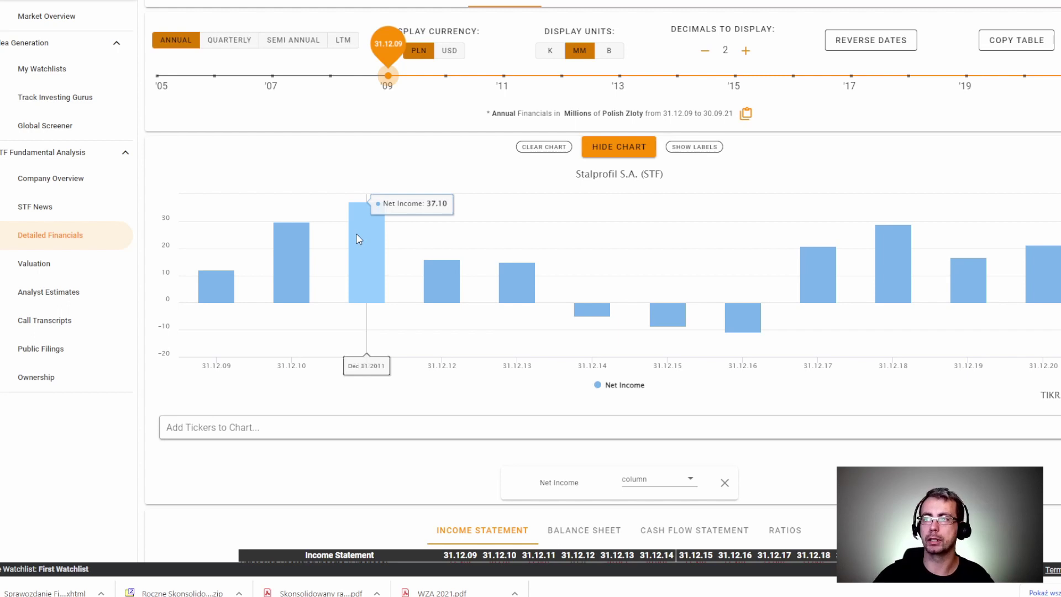
{"action": "mouse_move", "coordinate": [286, 234]}
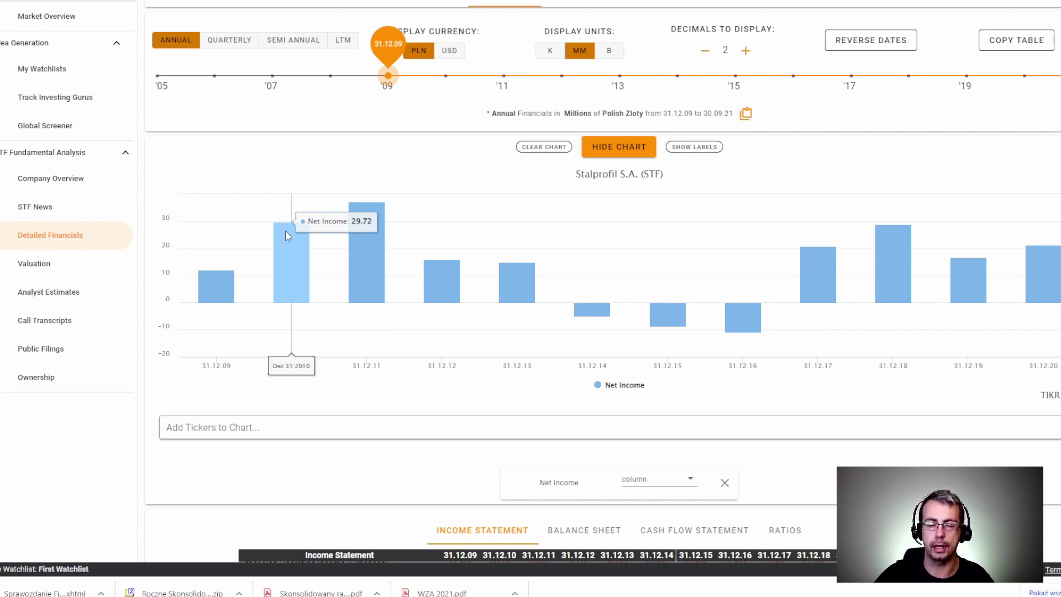
{"action": "mouse_move", "coordinate": [340, 237]}
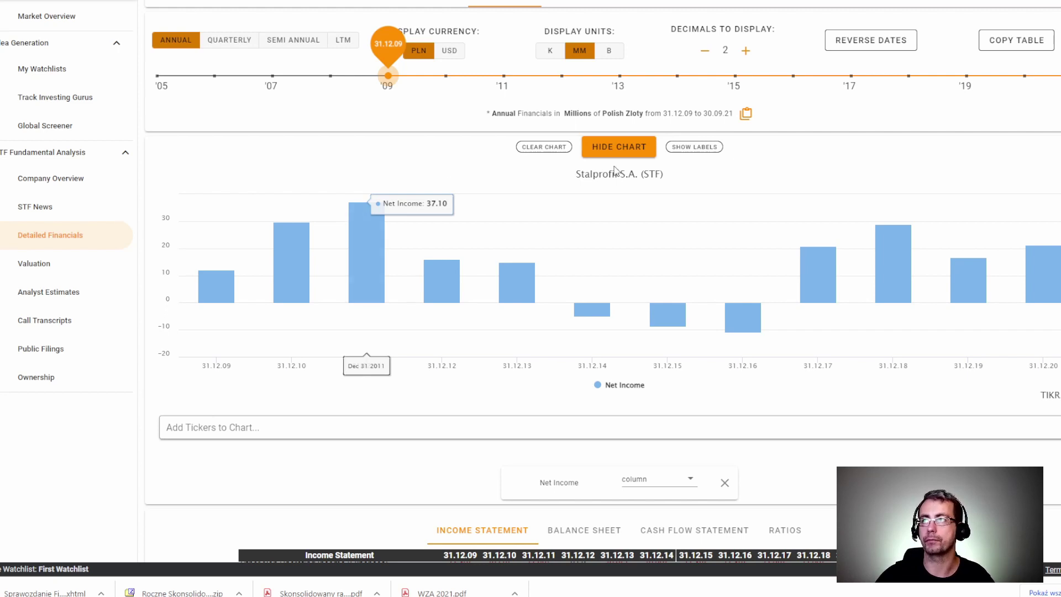
- Switch to the Stalprofil valuation spreadsheet and highlight the Q1 to Q3 2021 figures and the Q4 2021 figure beneath their headings
{"action": "key", "text": "alt+Tab"}
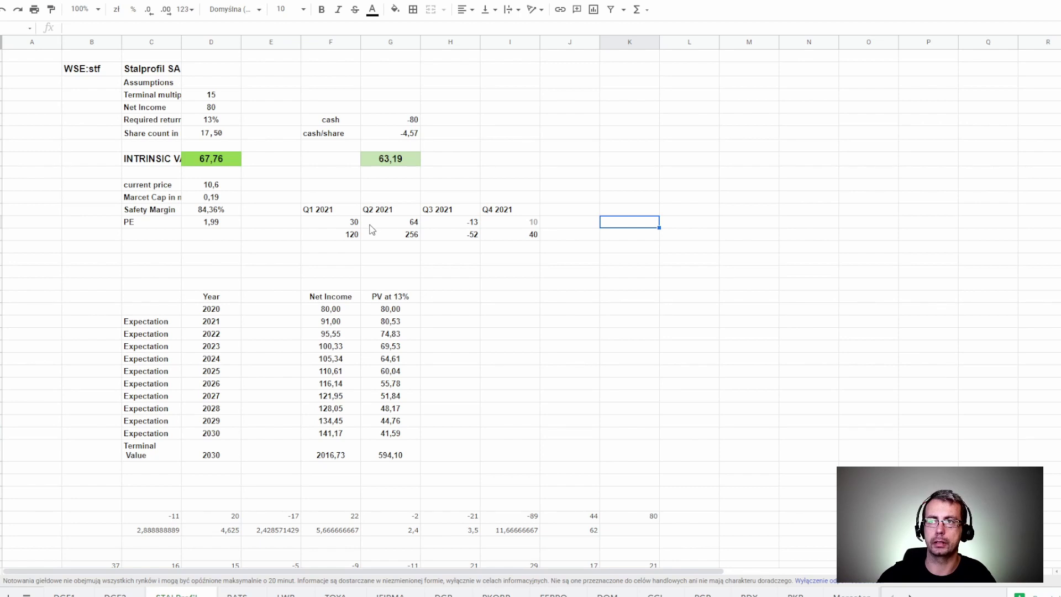
{"action": "left_click_drag", "start_coordinate": [344, 224], "coordinate": [439, 229]}
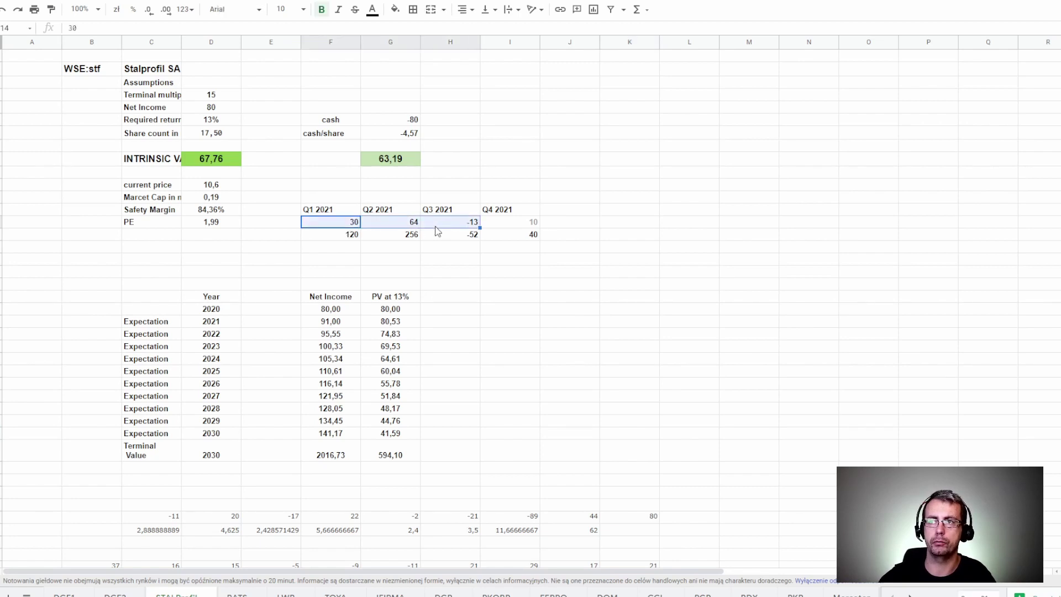
{"action": "left_click", "coordinate": [515, 226]}
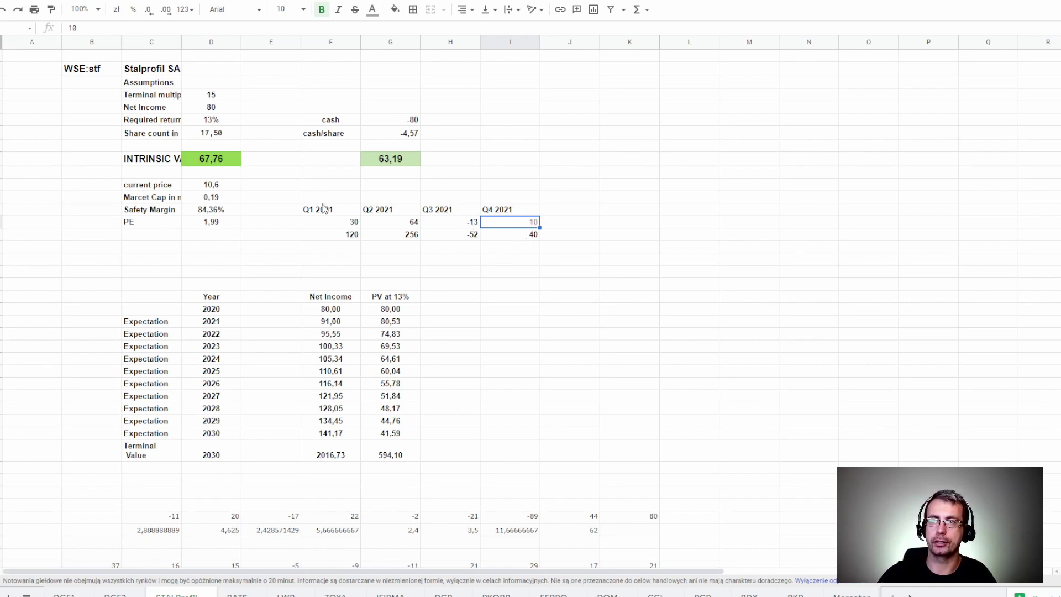
- Inspect the required return, intrinsic value and current price cells in the Stalprofil valuation
{"action": "left_click", "coordinate": [221, 119]}
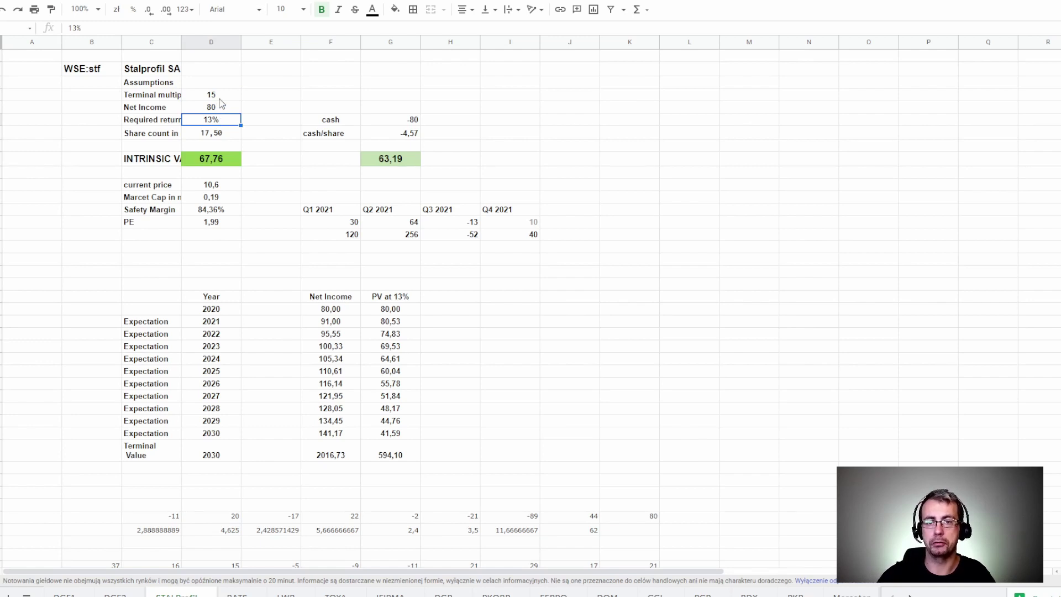
{"action": "left_click", "coordinate": [223, 164]}
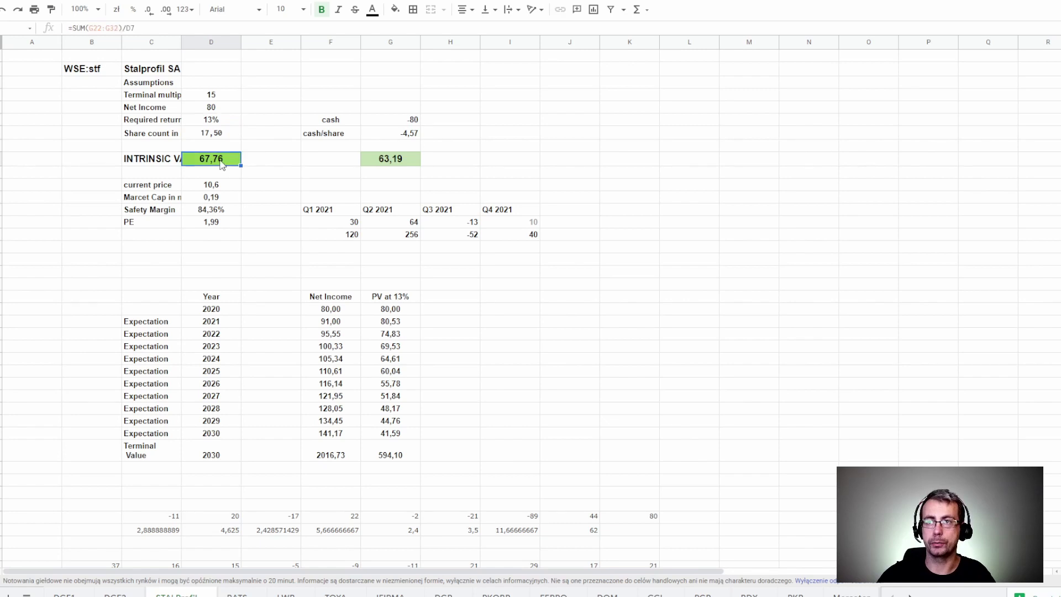
{"action": "left_click", "coordinate": [224, 190]}
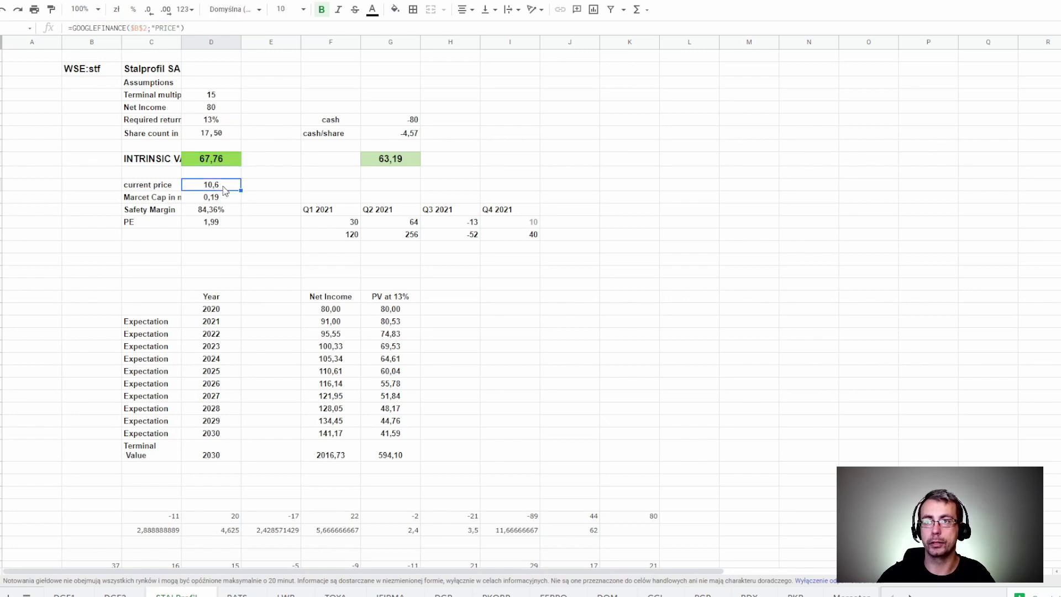
{"action": "left_click", "coordinate": [227, 161]}
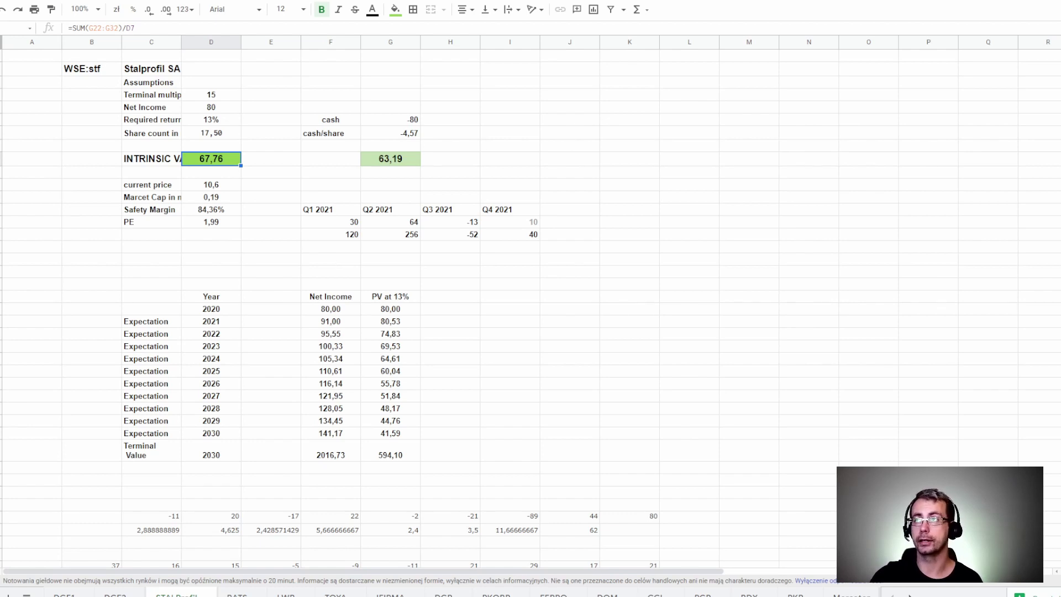
{"action": "key", "text": "ctrl+Tab"}
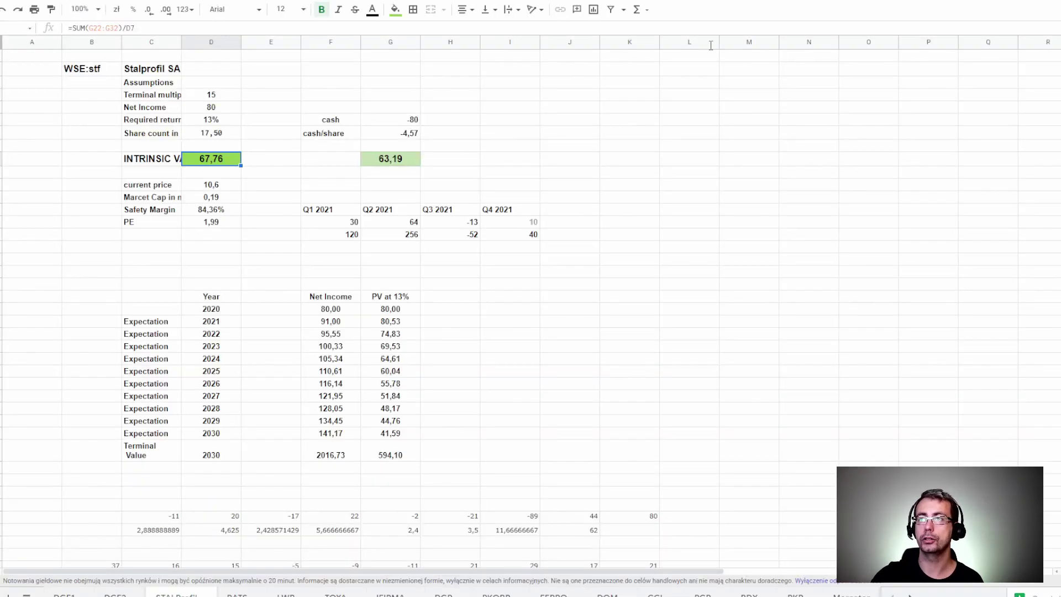
- Set the expected 2022 Net Income in the projection table to 20
{"action": "left_click", "coordinate": [434, 239]}
{"action": "left_click", "coordinate": [354, 335]}
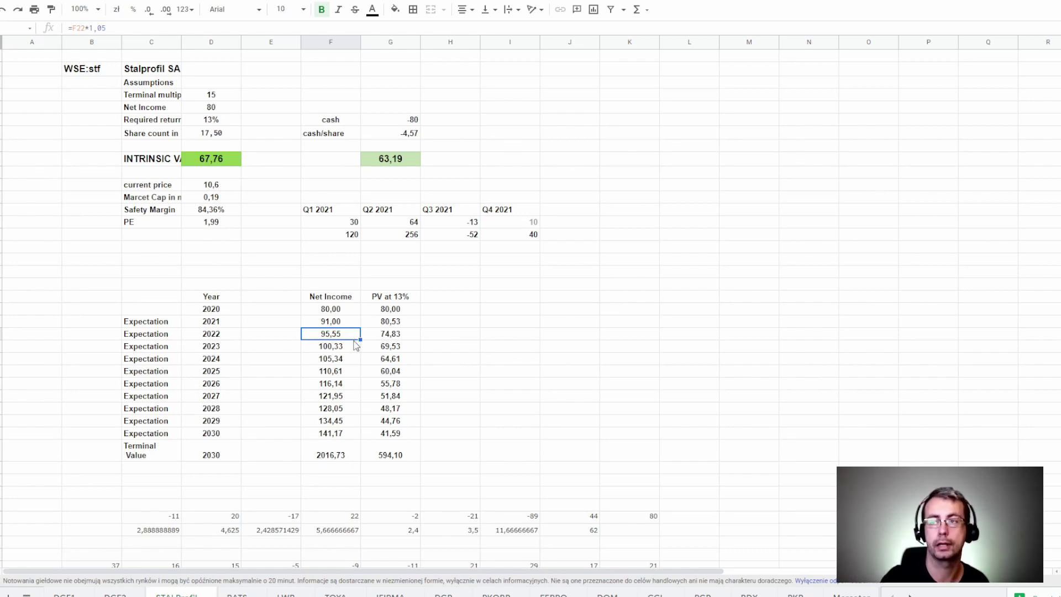
{"action": "type", "text": "20"}
{"action": "key", "text": "Return"}
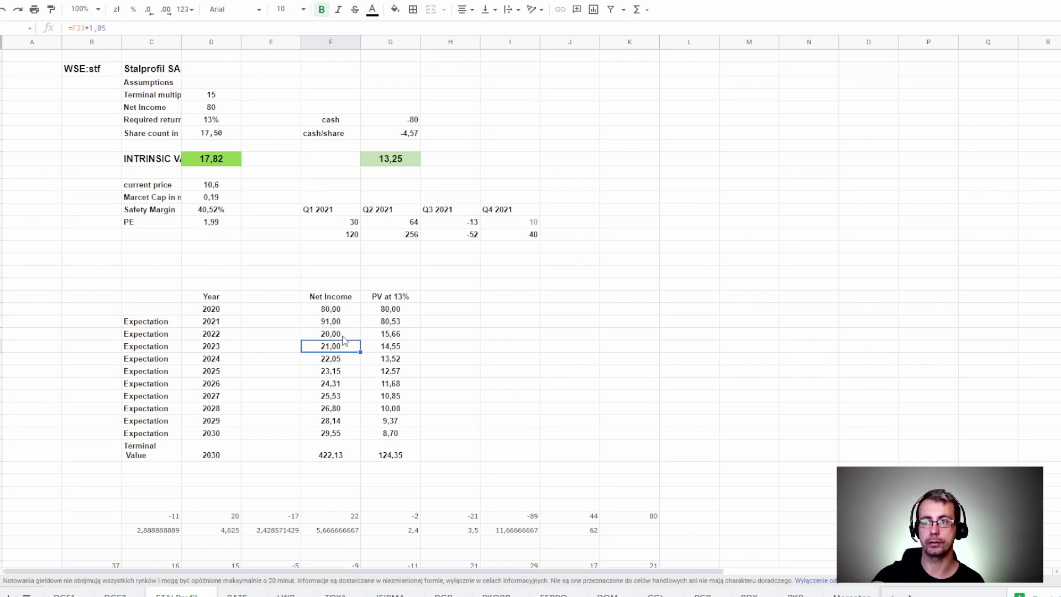
{"action": "left_click", "coordinate": [334, 337]}
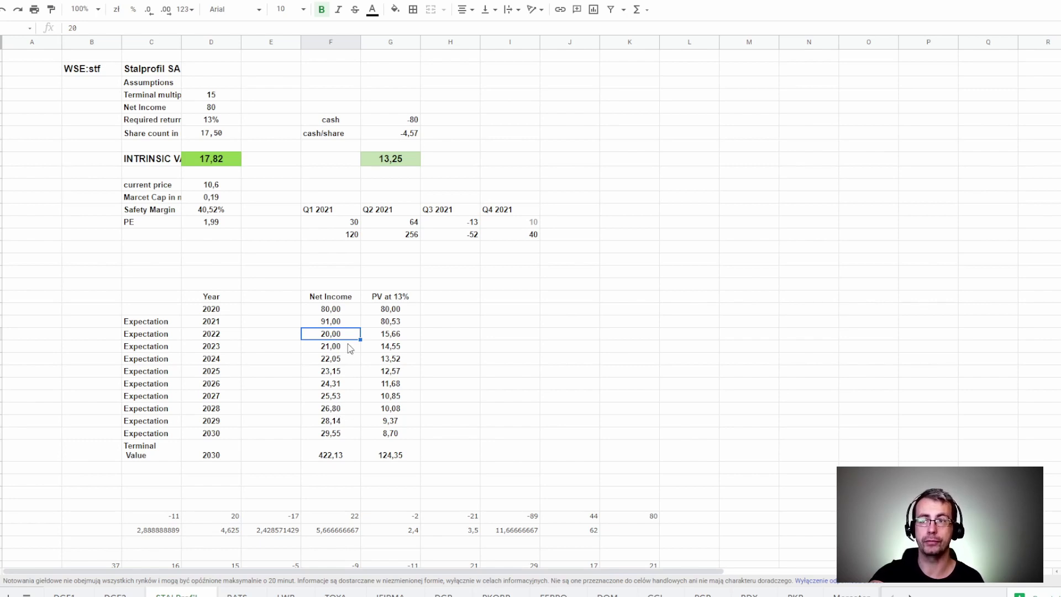
- Examine the yearly figures in rows 37 and 41 with their averages, and compare them with the 2022 and 2024 Net Income expectations
{"action": "scroll", "coordinate": [349, 347], "scroll_direction": "down", "scroll_amount": 2}
{"action": "left_click", "coordinate": [349, 407]}
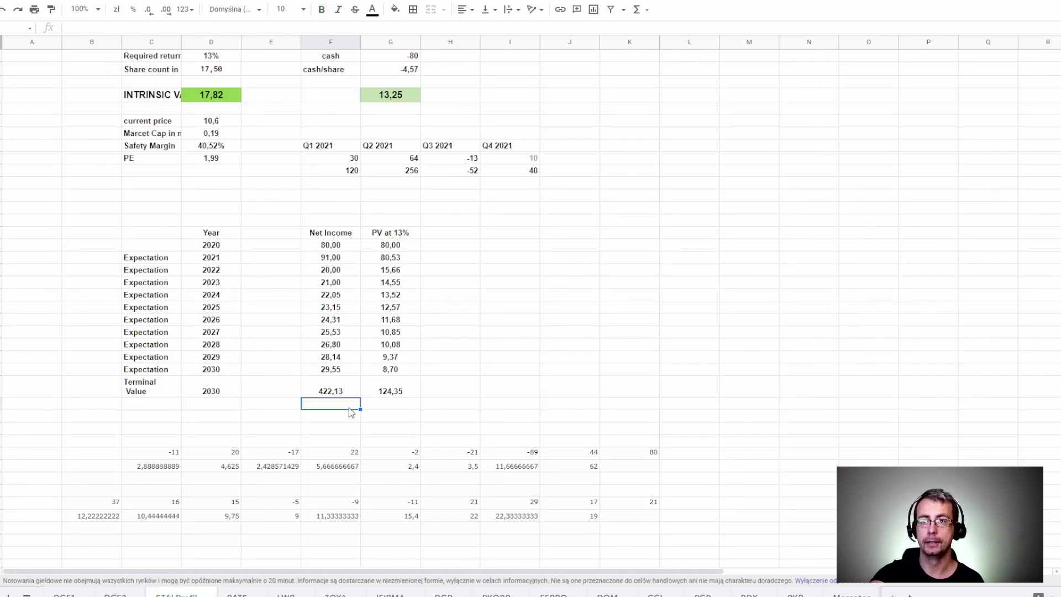
{"action": "left_click", "coordinate": [111, 504]}
{"action": "left_click_drag", "start_coordinate": [110, 507], "coordinate": [644, 506]}
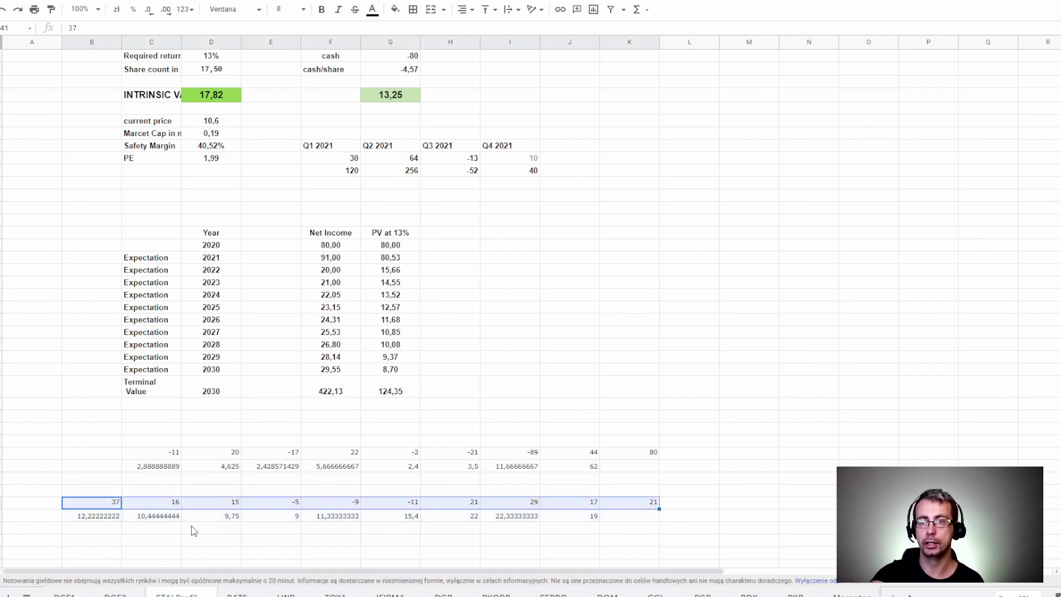
{"action": "left_click", "coordinate": [108, 518]}
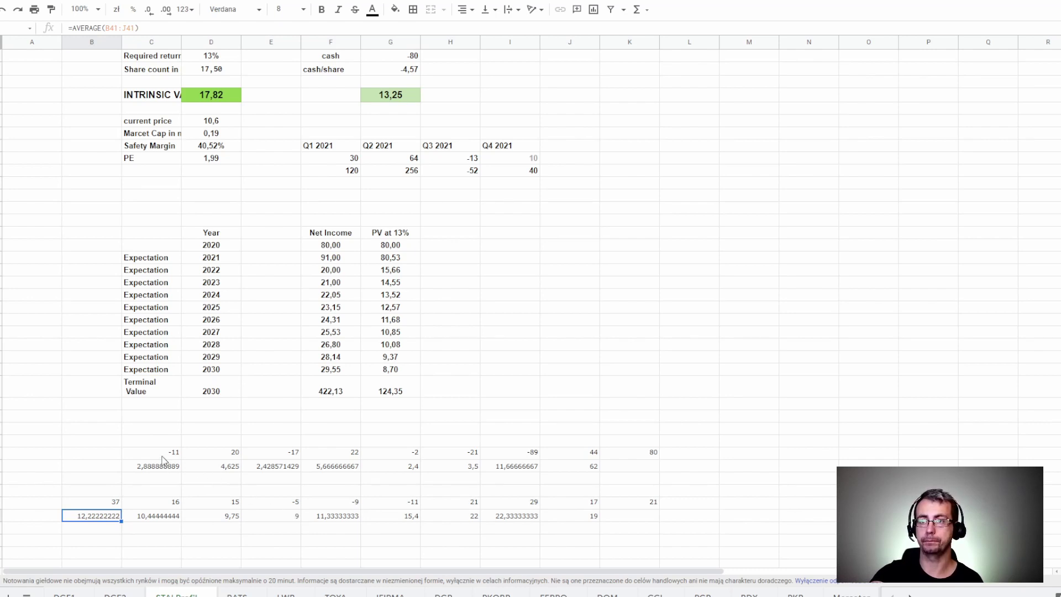
{"action": "left_click_drag", "start_coordinate": [162, 451], "coordinate": [632, 456]}
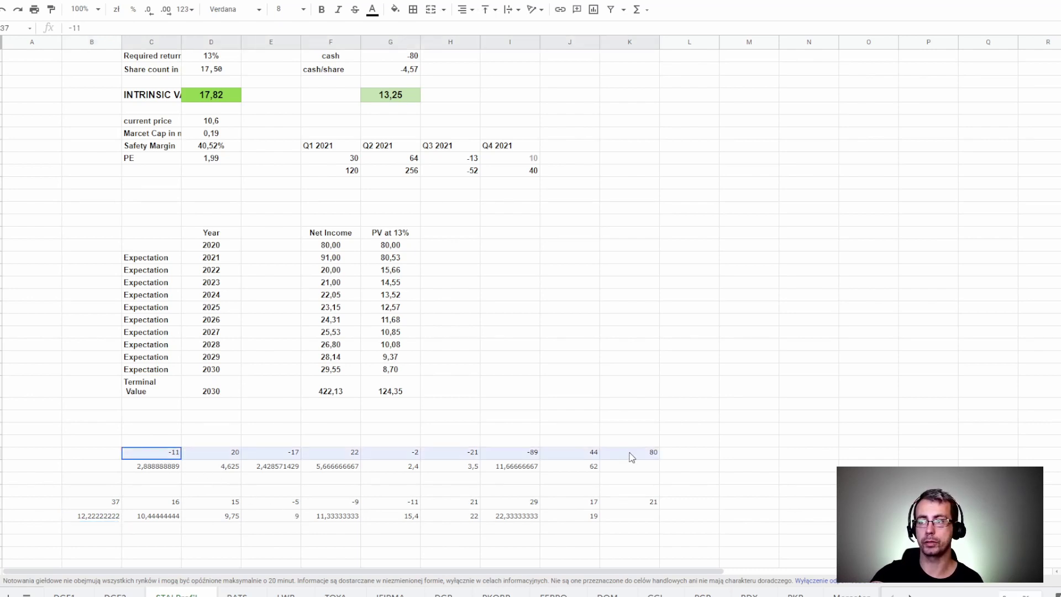
{"action": "left_click", "coordinate": [168, 469]}
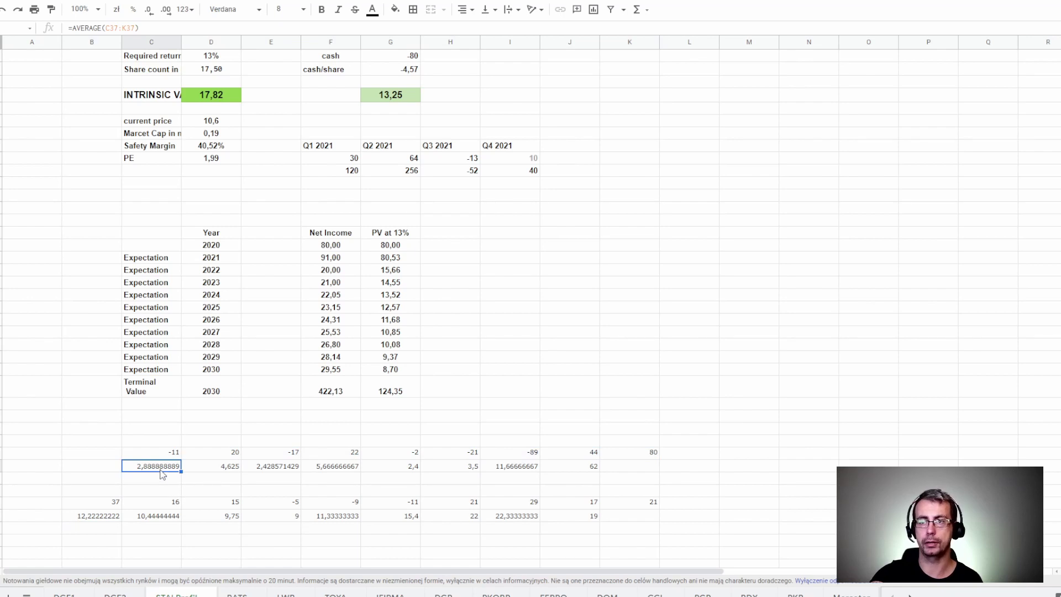
{"action": "left_click", "coordinate": [94, 524]}
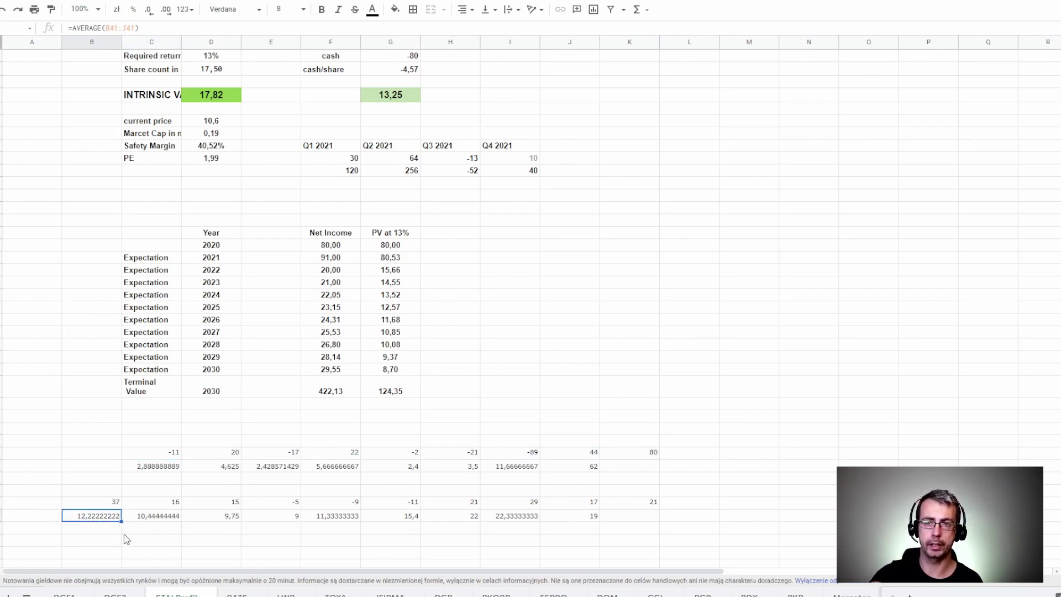
{"action": "left_click", "coordinate": [337, 271]}
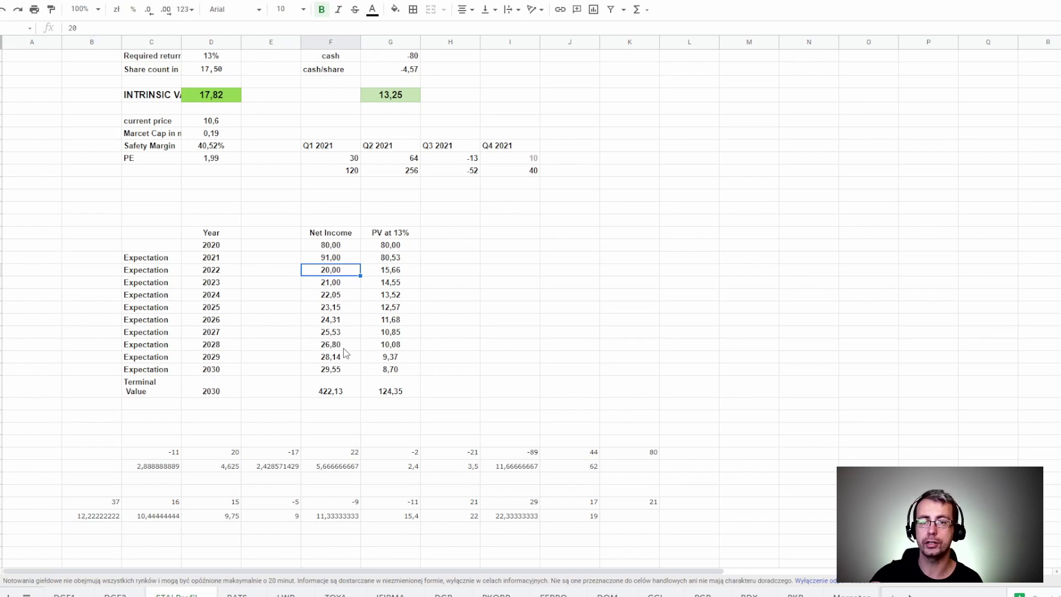
{"action": "left_click", "coordinate": [338, 294]}
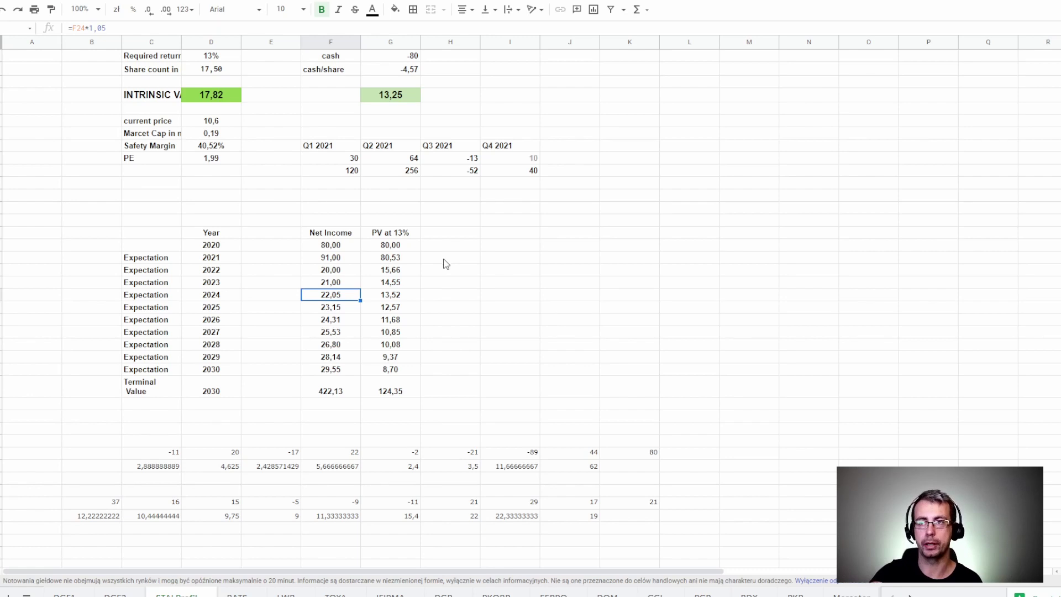
- Check the required return and terminal multiple assumptions against Stalprofil's annual net income chart and its historical LTM Price / Diluted EPS chart
{"action": "scroll", "coordinate": [445, 260], "scroll_direction": "up", "scroll_amount": 1}
{"action": "scroll", "coordinate": [445, 261], "scroll_direction": "up", "scroll_amount": 1}
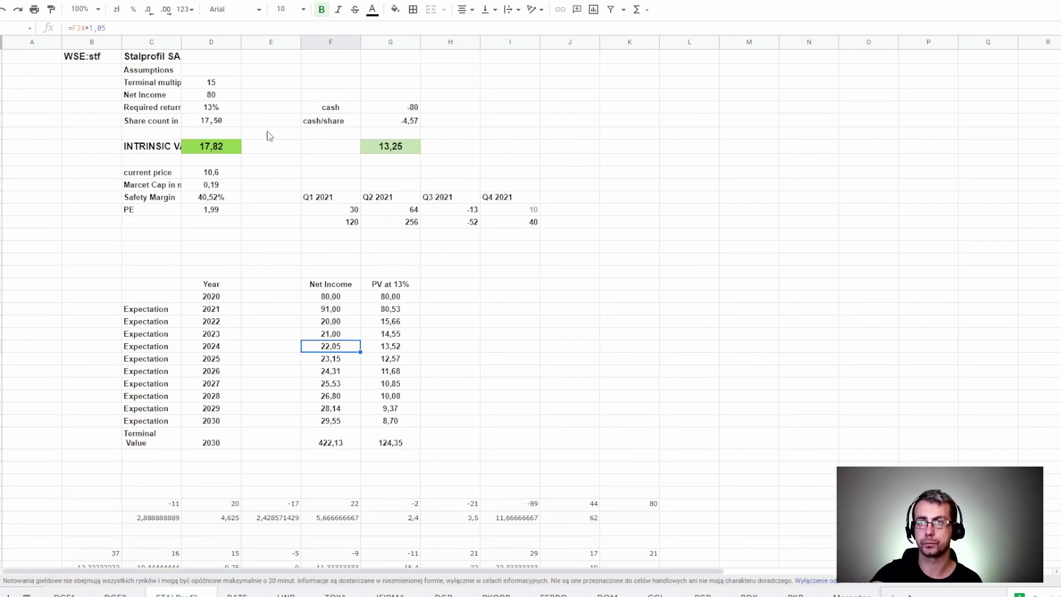
{"action": "left_click", "coordinate": [231, 109]}
{"action": "left_click", "coordinate": [220, 85]}
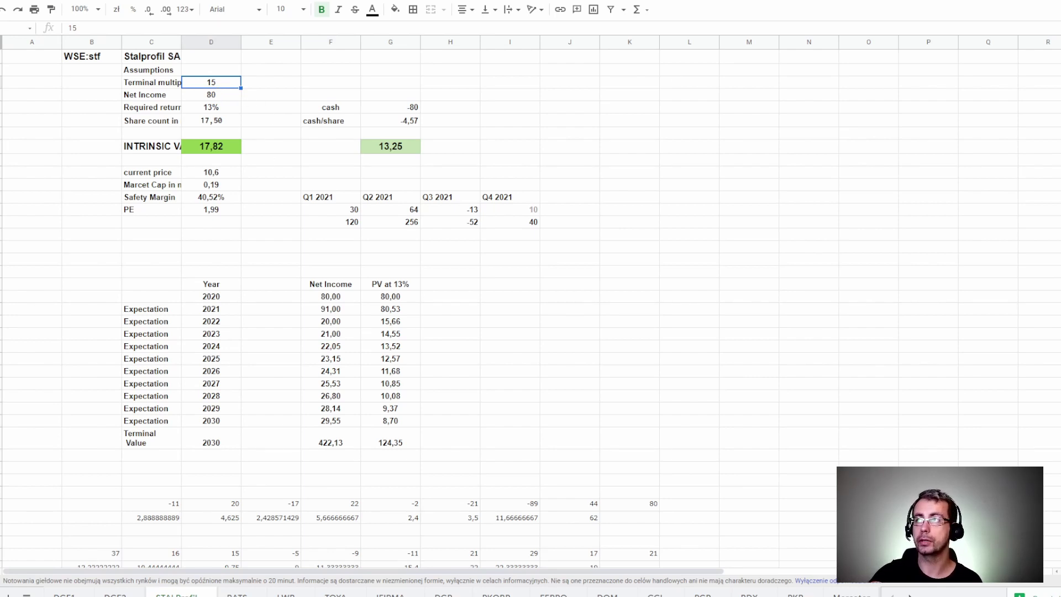
{"action": "key", "text": "ctrl+Tab"}
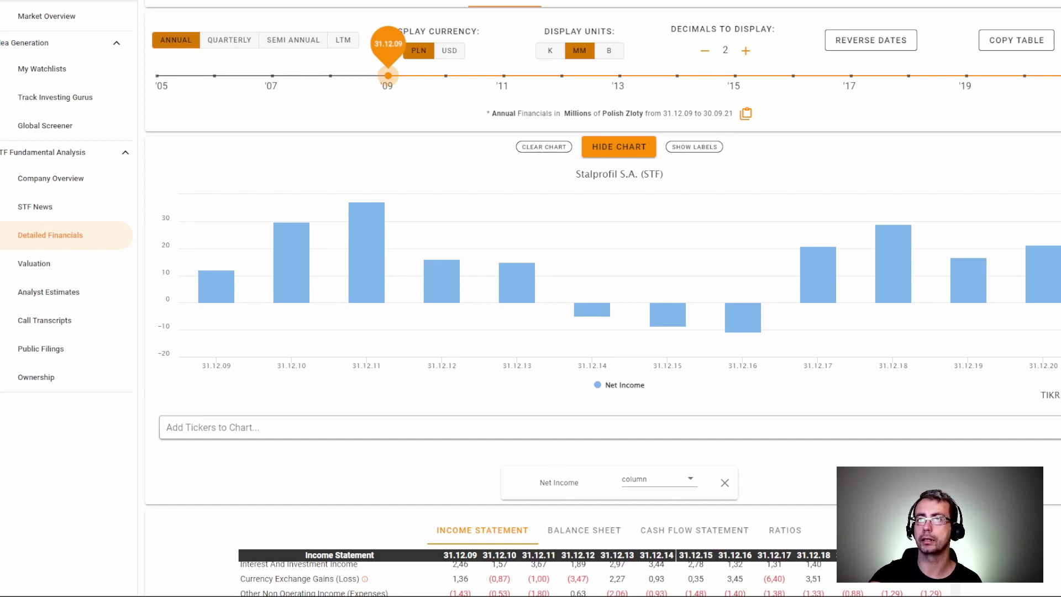
{"action": "key", "text": "ctrl+Tab"}
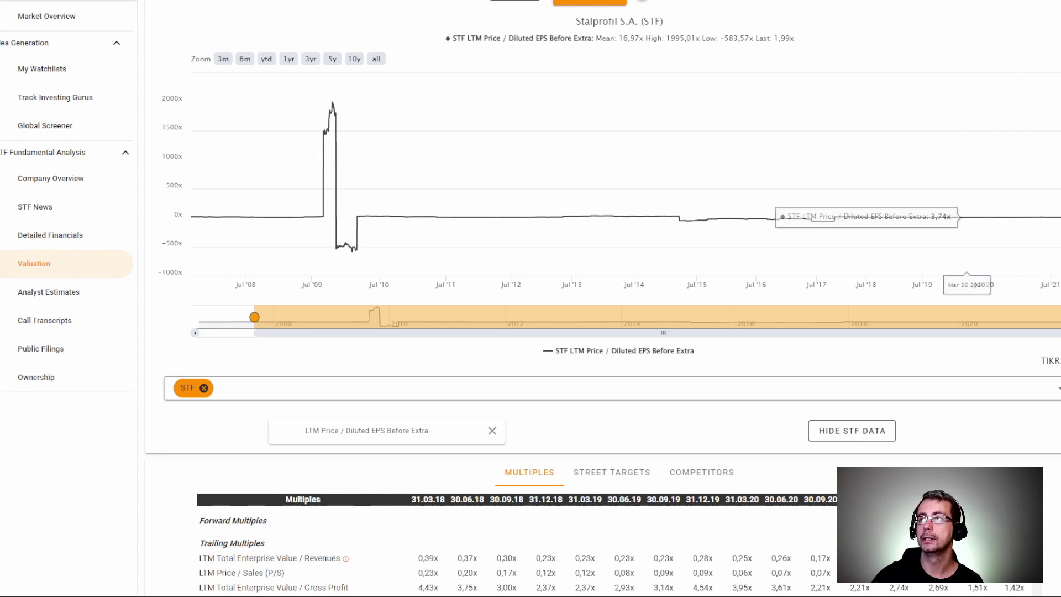
- Return to the valuation spreadsheet, set the terminal multiple to 6 and select the cash-adjusted intrinsic value
{"action": "key", "text": "ctrl+Tab"}
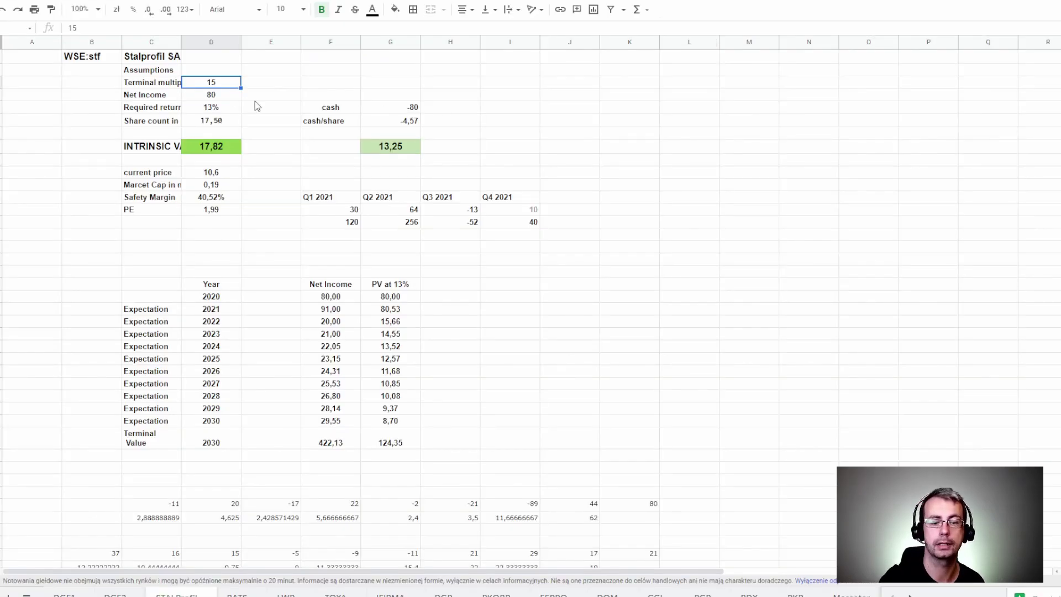
{"action": "type", "text": "6"}
{"action": "key", "text": "Return"}
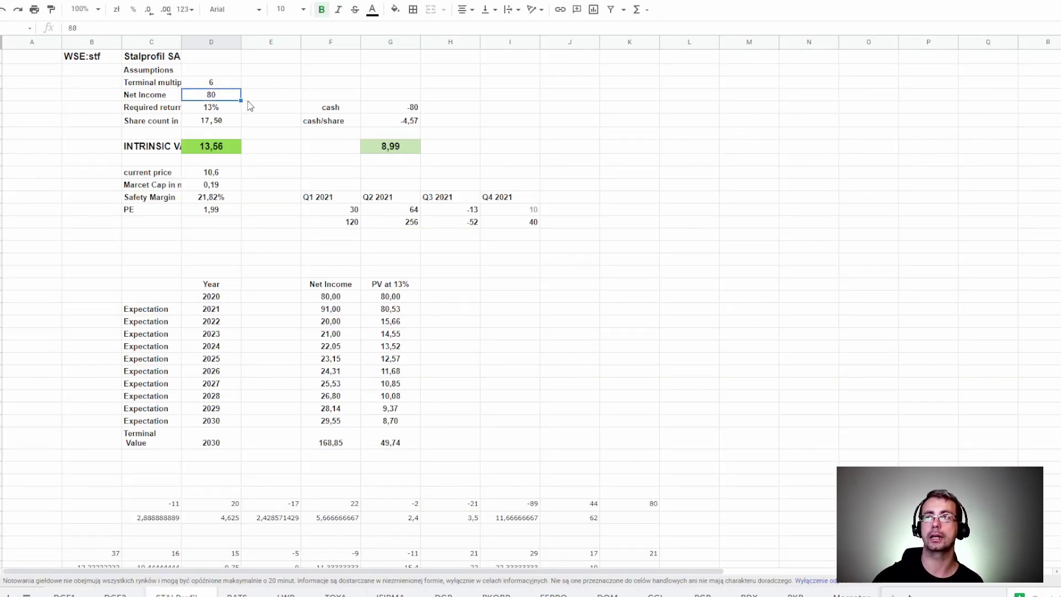
{"action": "left_click", "coordinate": [407, 149]}
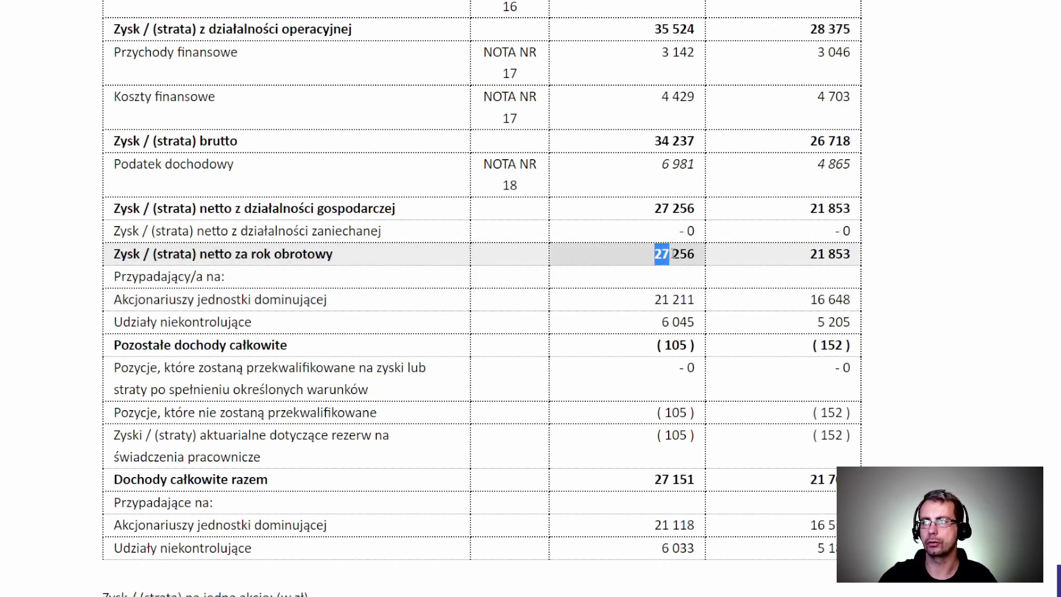
- Compare the annual report's net profit for the year and its parent-shareholder portion with Net Income to Company and Net Income in Detailed Financials
{"action": "left_click_drag", "start_coordinate": [671, 254], "coordinate": [698, 257]}
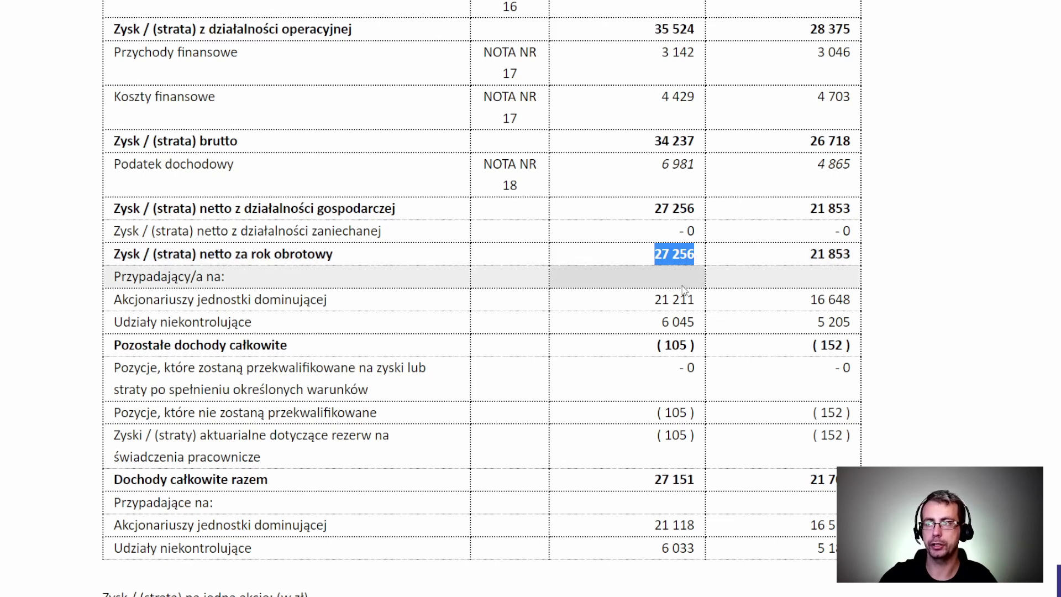
{"action": "left_click_drag", "start_coordinate": [116, 301], "coordinate": [325, 300]}
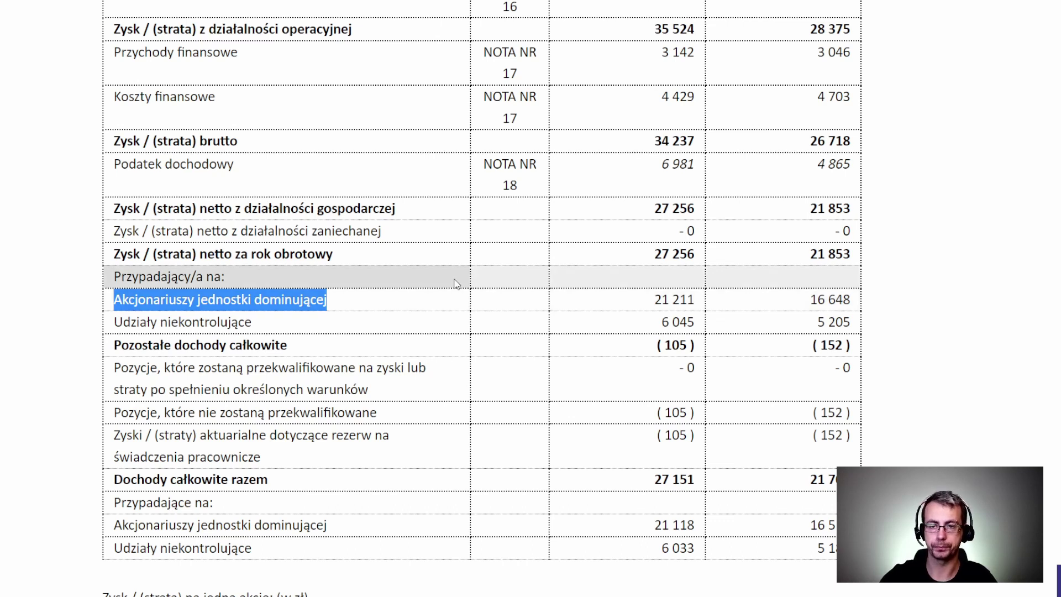
{"action": "left_click_drag", "start_coordinate": [654, 300], "coordinate": [694, 301]}
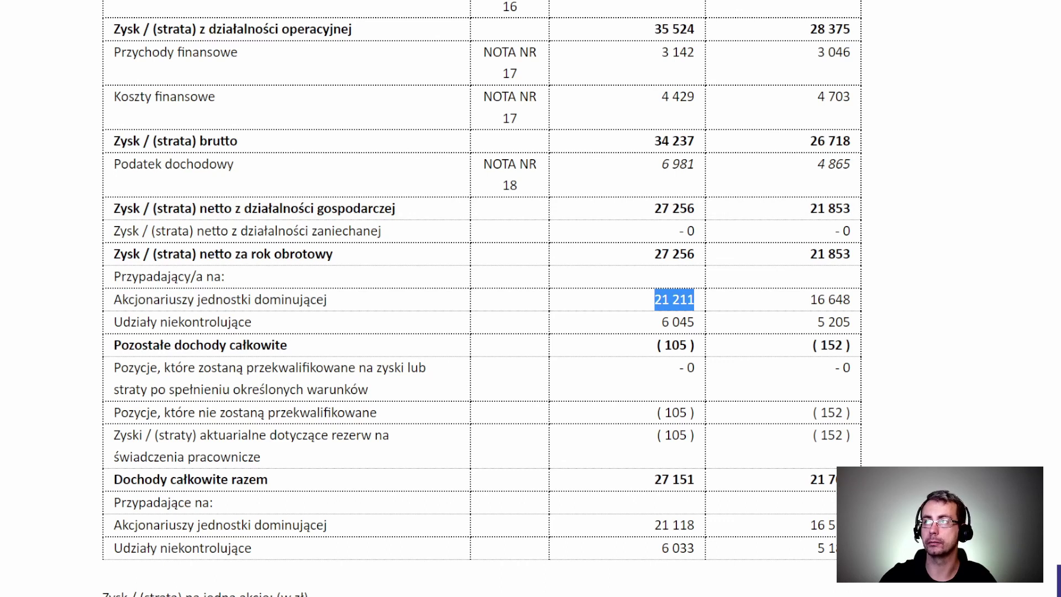
{"action": "key", "text": "alt+Tab"}
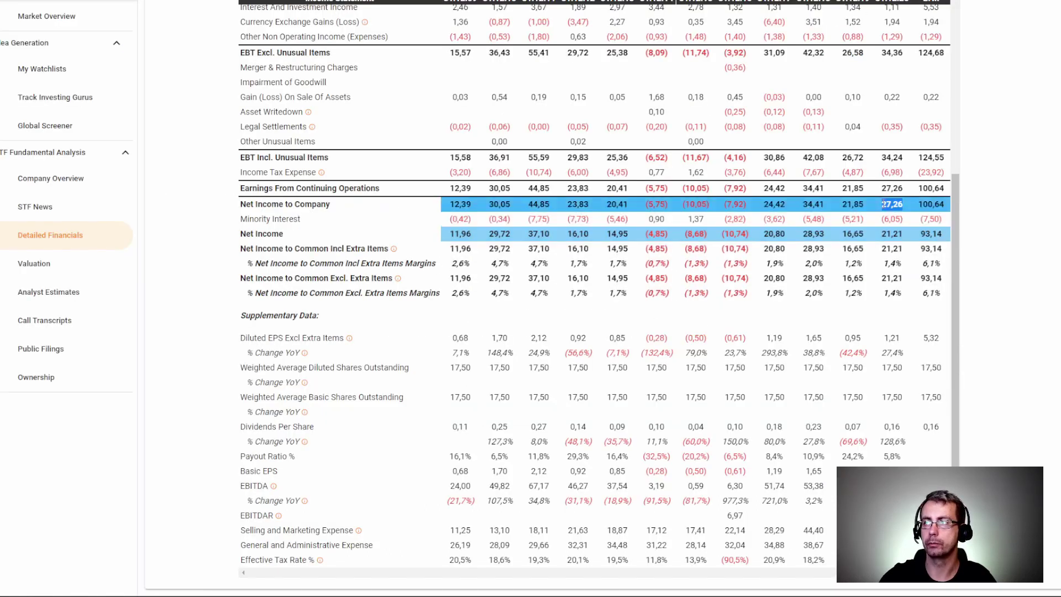
{"action": "left_click_drag", "start_coordinate": [904, 233], "coordinate": [883, 204]}
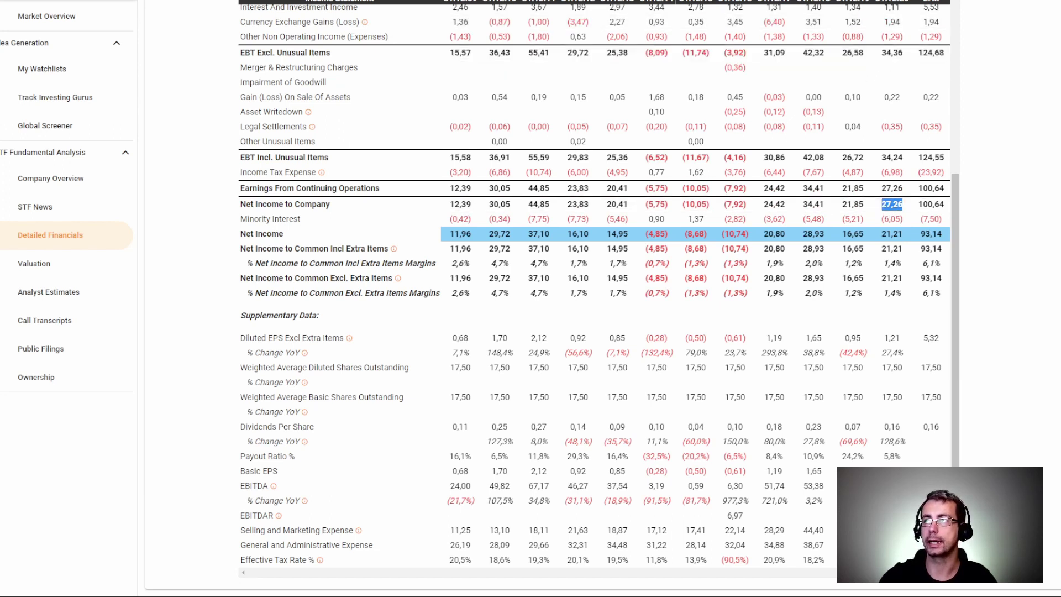
- Switch to the Stalprofil presentation on the proposed 2020 profit distribution and select the 2020 net profit (Zysk netto) figure
{"action": "key", "text": "alt+Tab"}
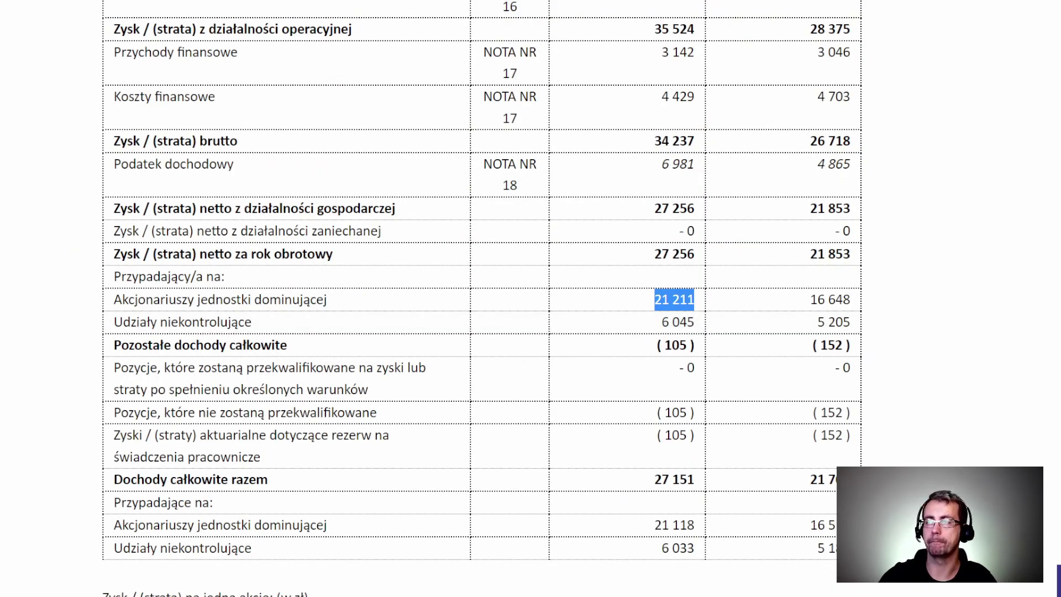
{"action": "key", "text": "alt+Tab"}
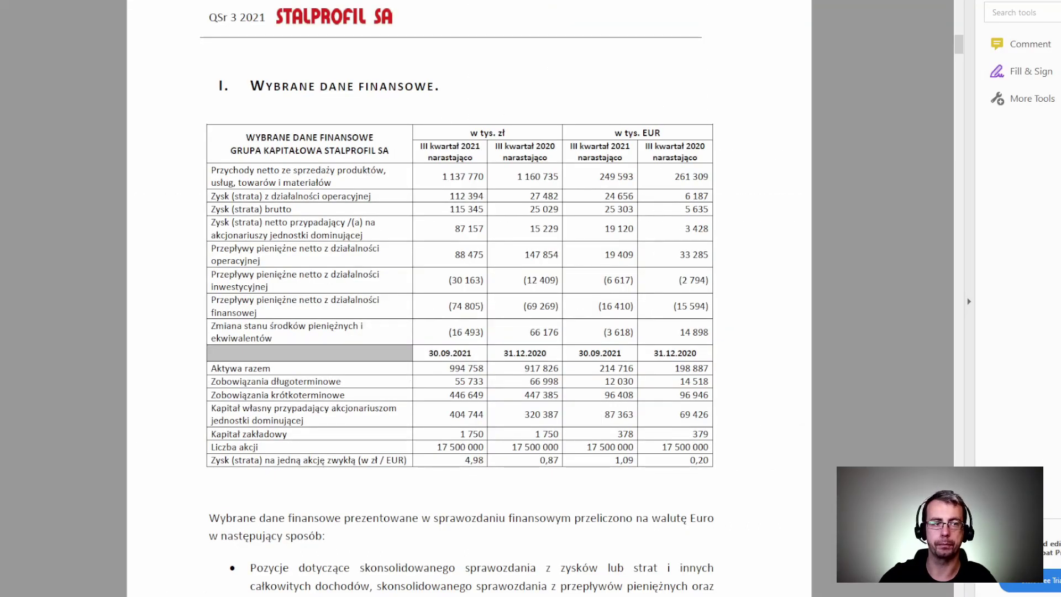
{"action": "key", "text": "alt+Tab"}
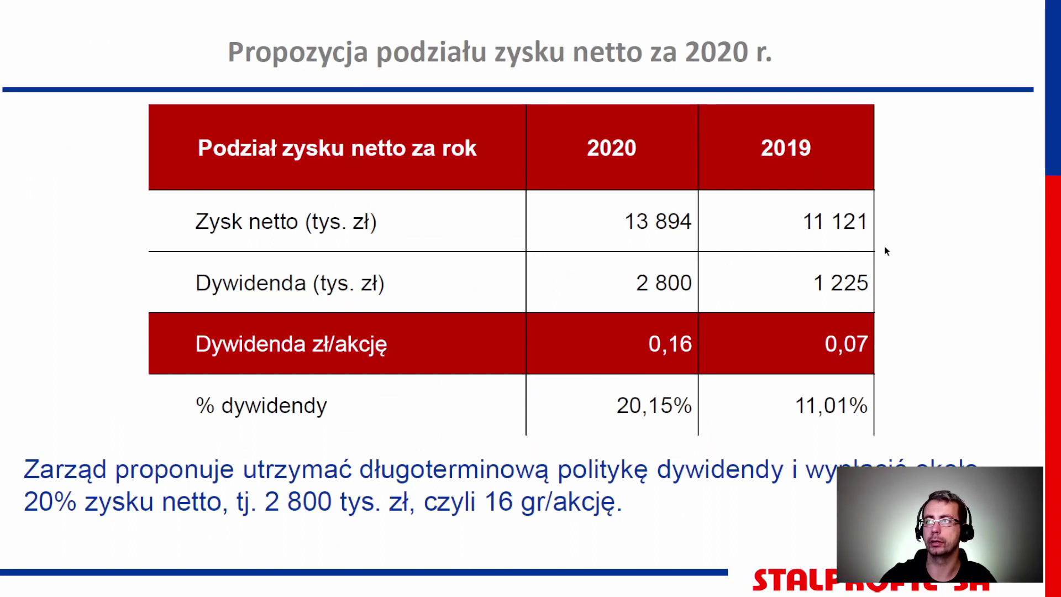
{"action": "left_click_drag", "start_coordinate": [621, 220], "coordinate": [707, 220]}
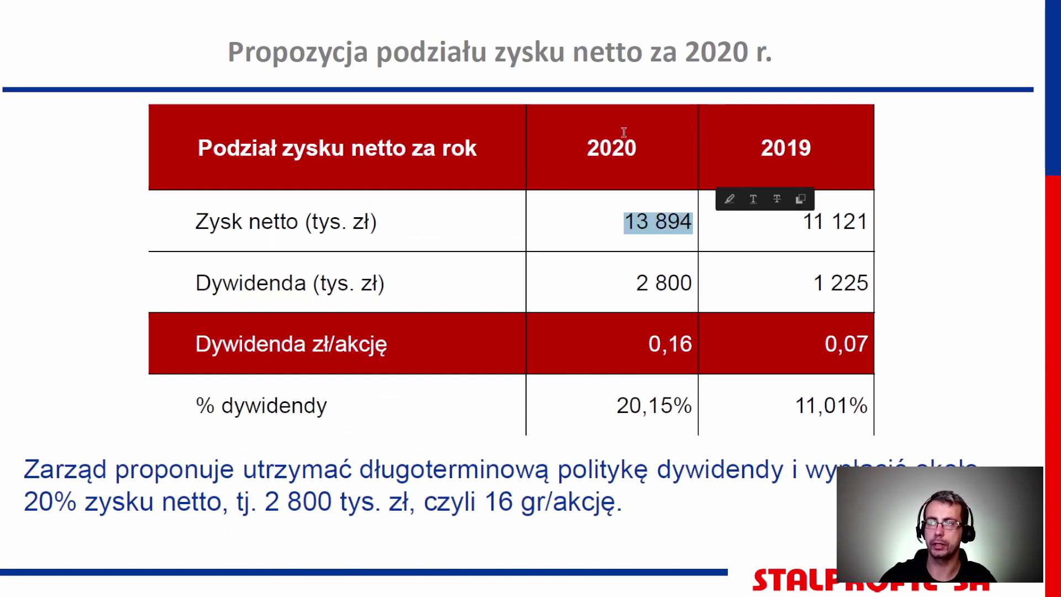